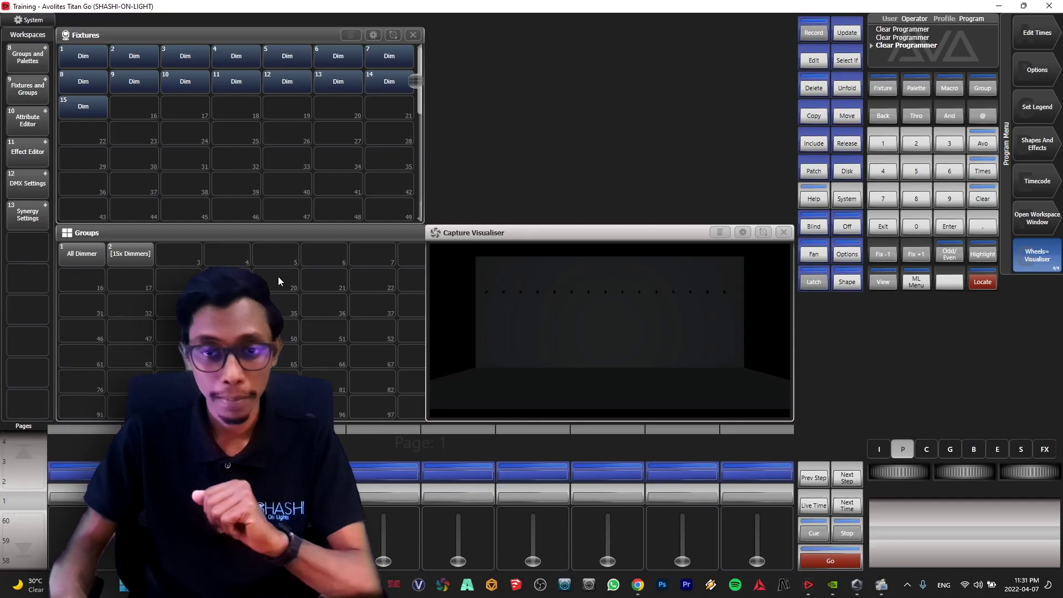
# Select the All Dimmer group, briefly lighting and clearing the dimmers to check them.
pyautogui.click(92, 257)
pyautogui.click(983, 282)
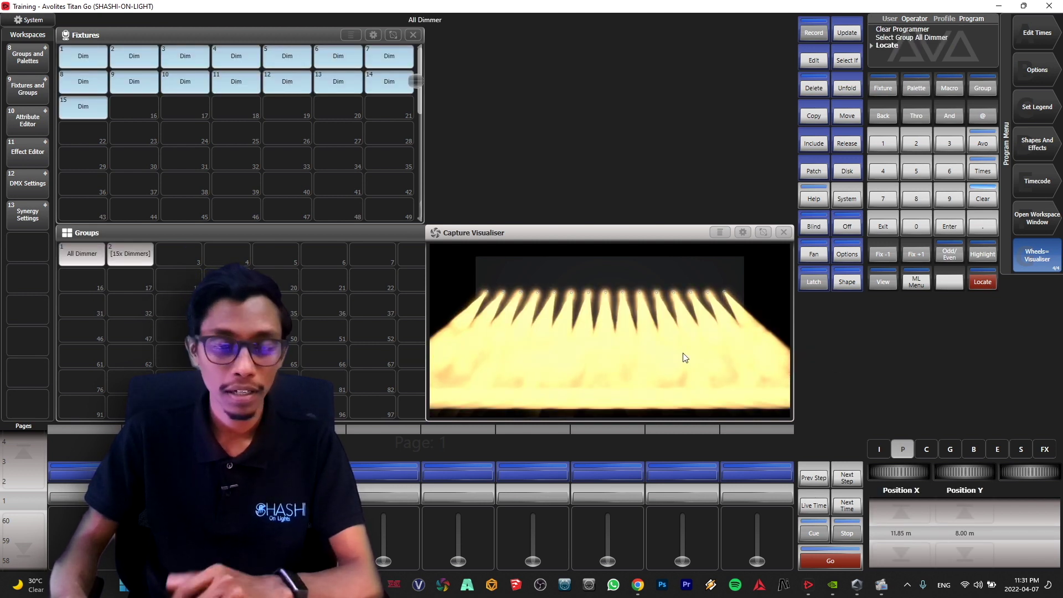
pyautogui.click(992, 198)
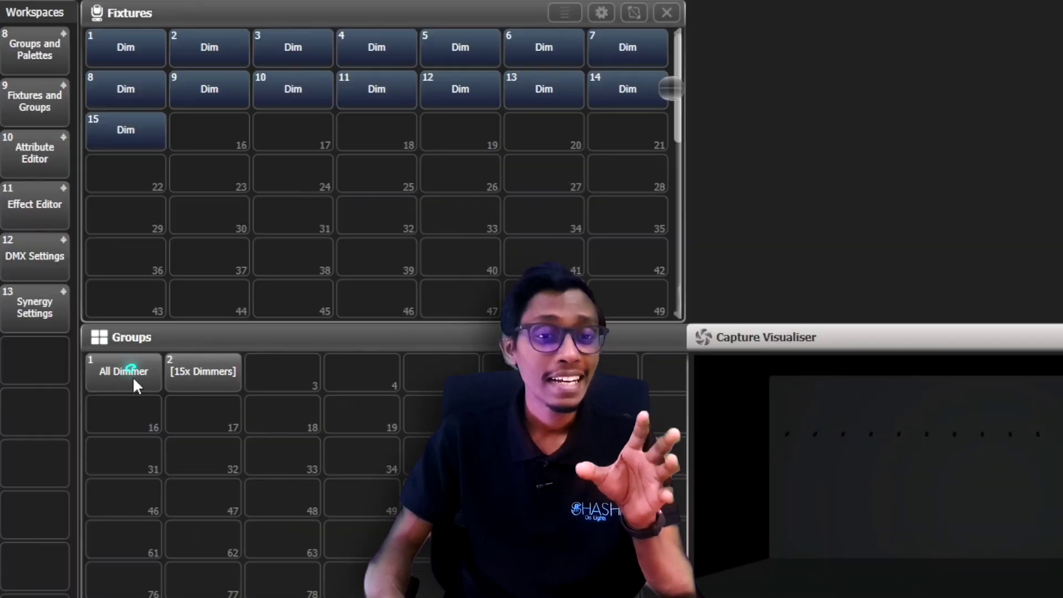
pyautogui.click(88, 258)
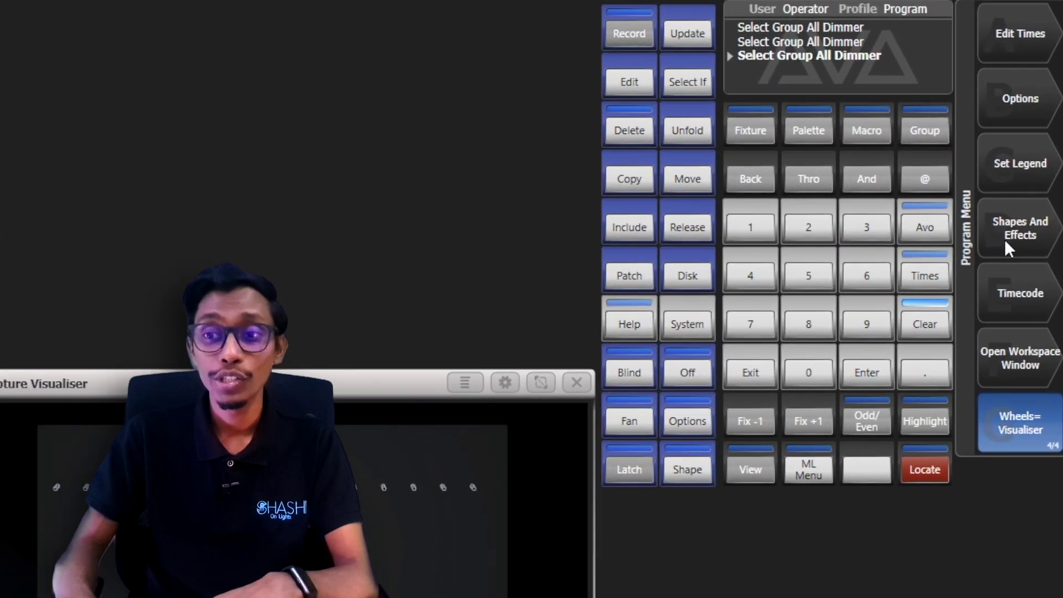
# Create a new Pixel Mapper effect from Shapes And Effects.
pyautogui.click(1005, 239)
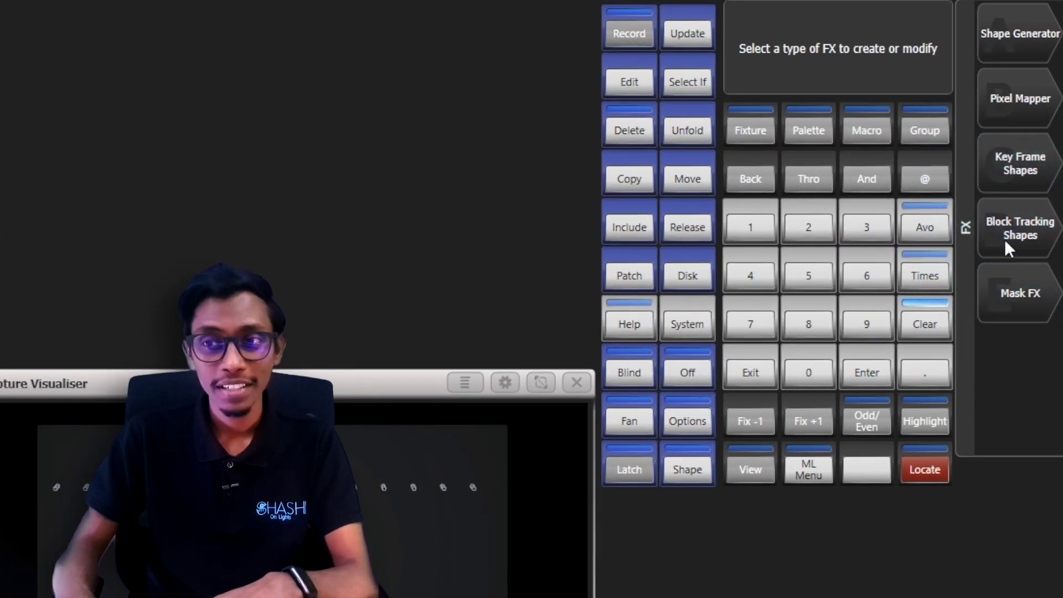
pyautogui.click(1025, 105)
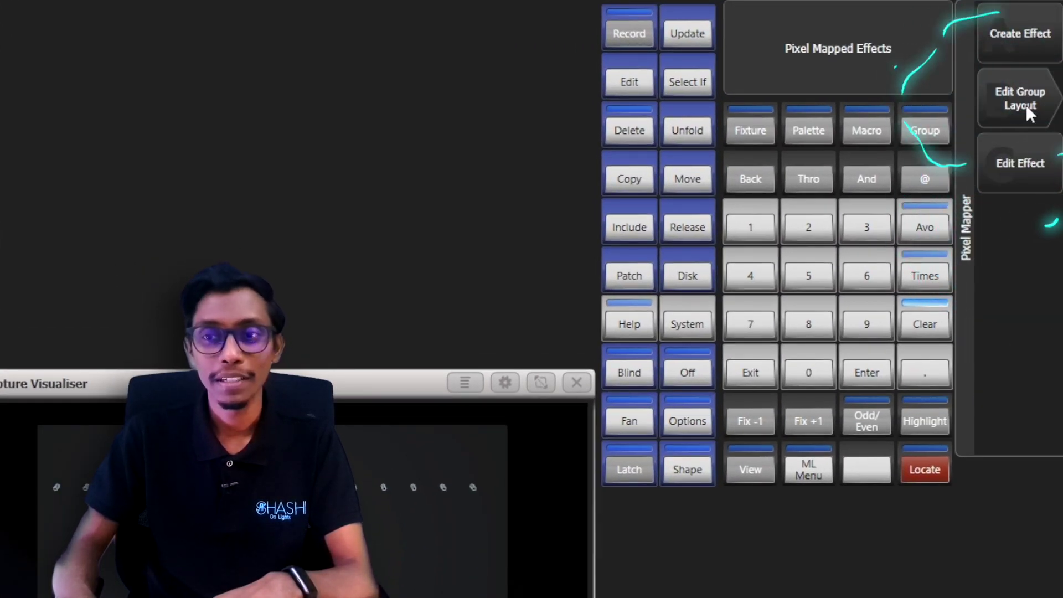
pyautogui.click(1030, 47)
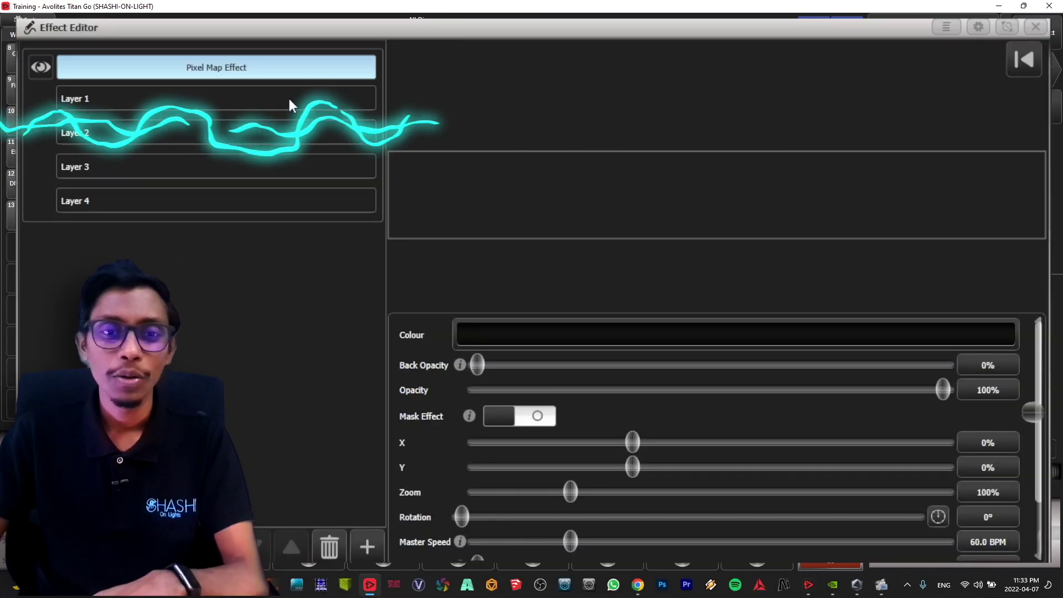
# Add a Block element to Layer 1 of the effect.
pyautogui.click(289, 103)
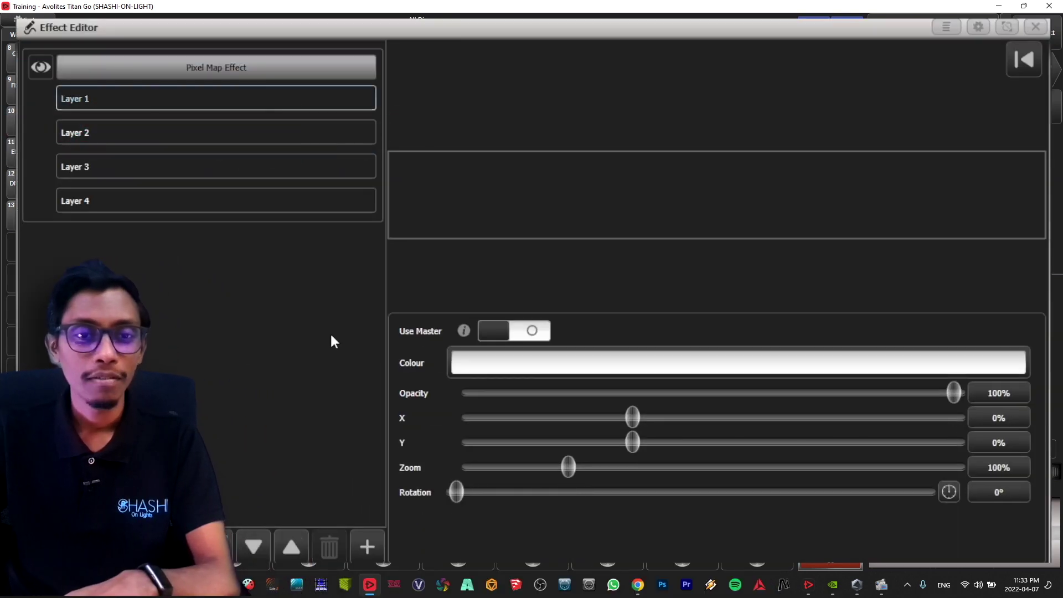
pyautogui.click(366, 548)
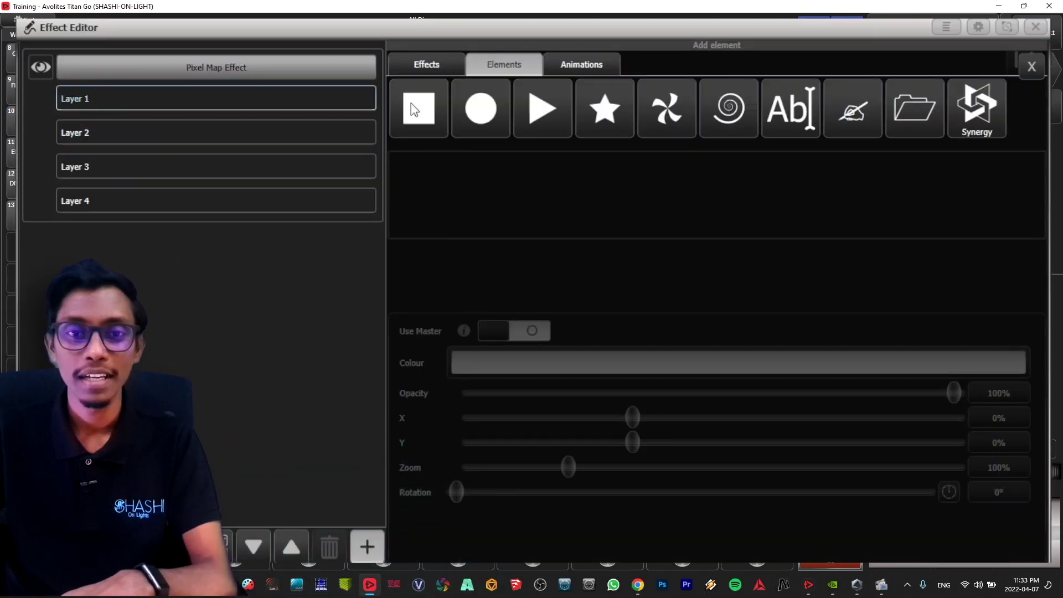
pyautogui.click(430, 112)
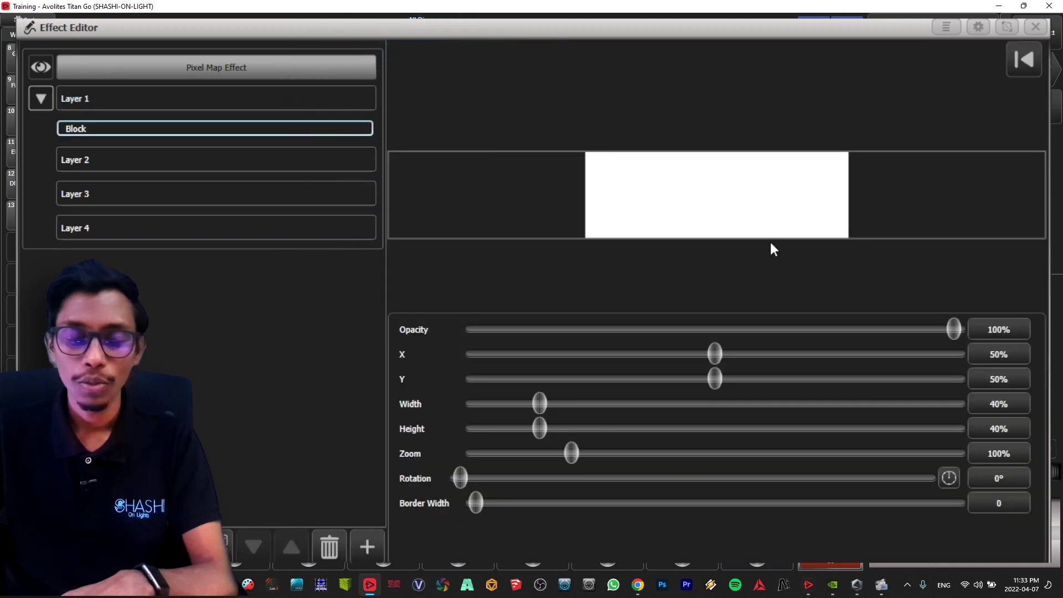
# Set the Fixture Overlay to 50/50 so the fixtures show half-transparently.
pyautogui.click(954, 29)
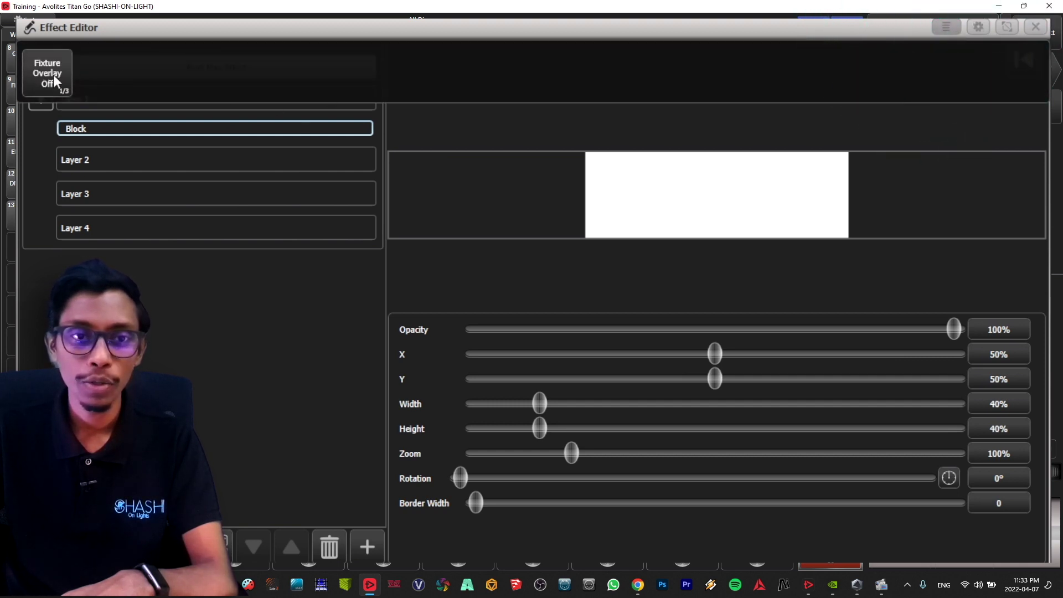
pyautogui.click(47, 83)
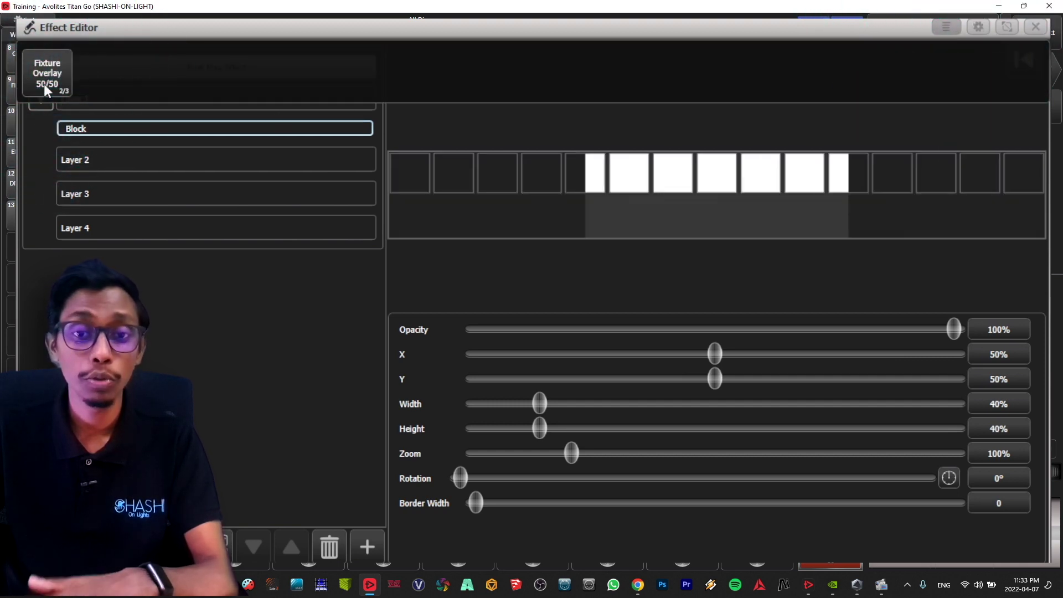
pyautogui.click(47, 85)
pyautogui.click(47, 85)
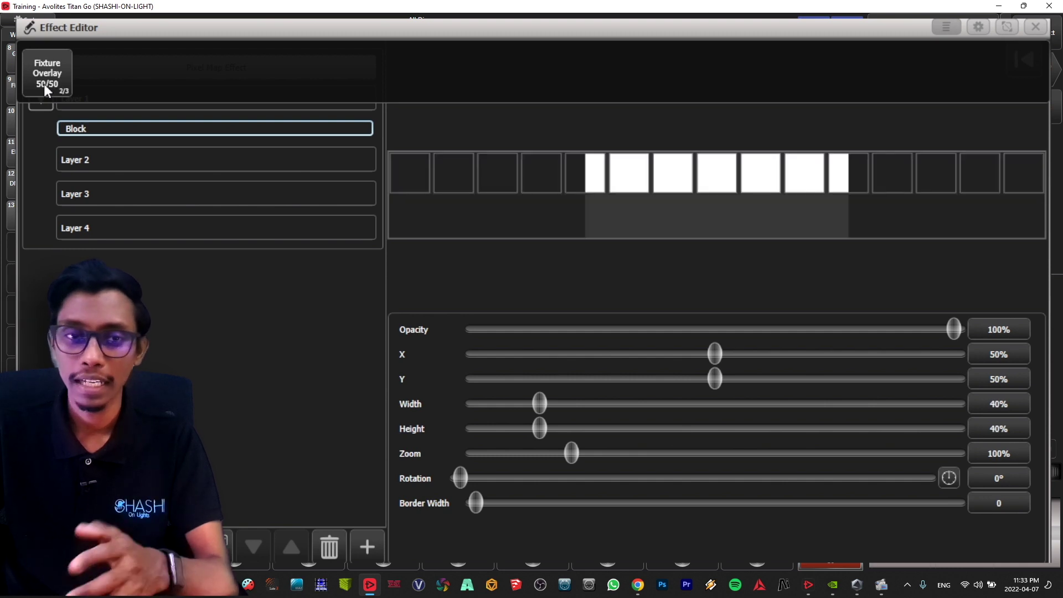
pyautogui.click(191, 352)
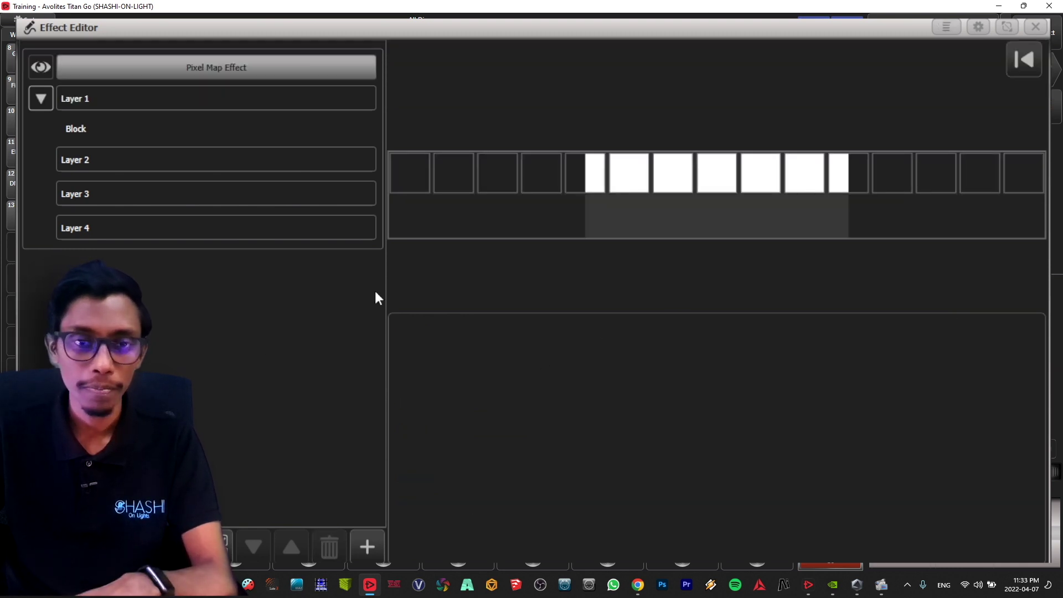
# Set the Layer 1 block's X to 50% and its width to 10%.
pyautogui.click(167, 130)
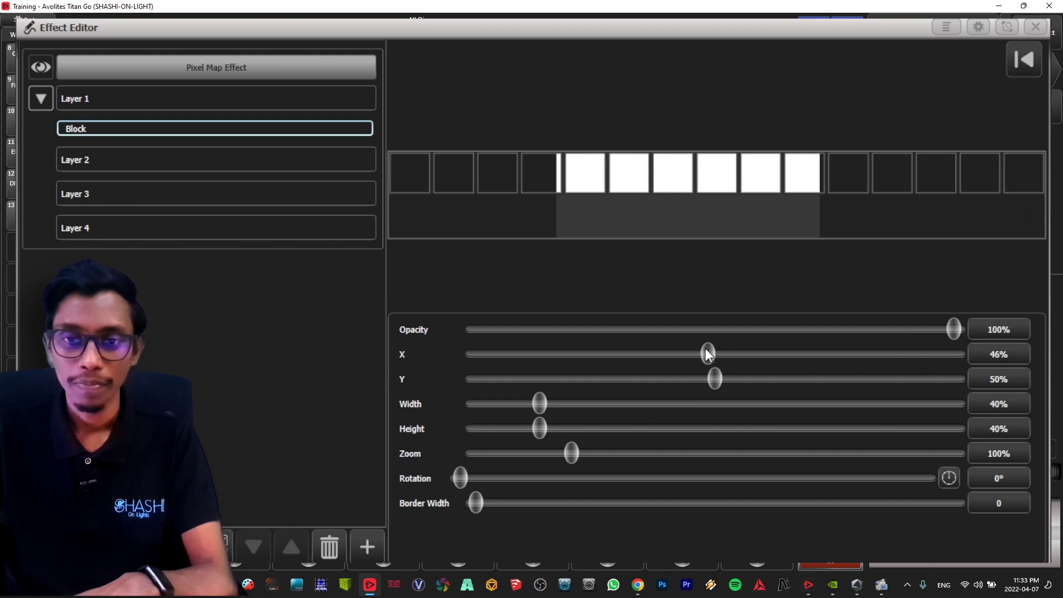
pyautogui.write('5')
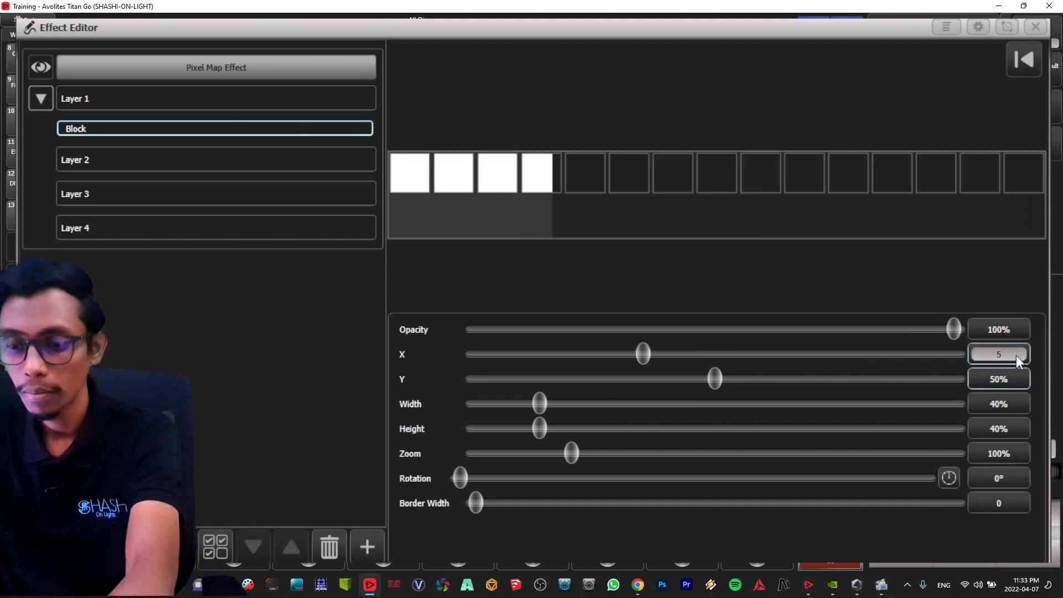
pyautogui.write('0')
pyautogui.press('Return')
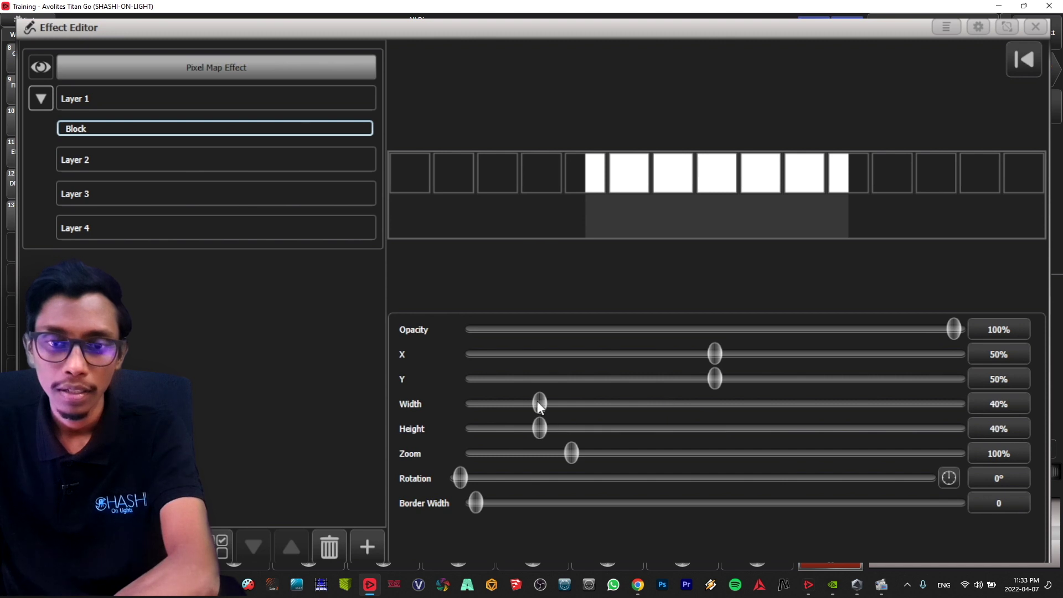
pyautogui.click(1012, 401)
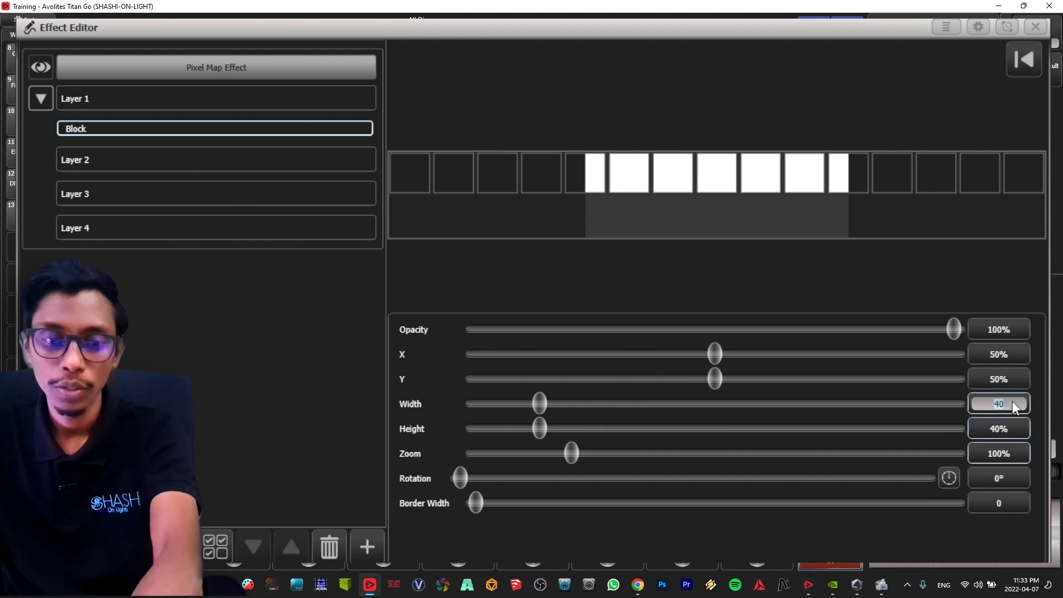
pyautogui.write('10')
pyautogui.press('Return')
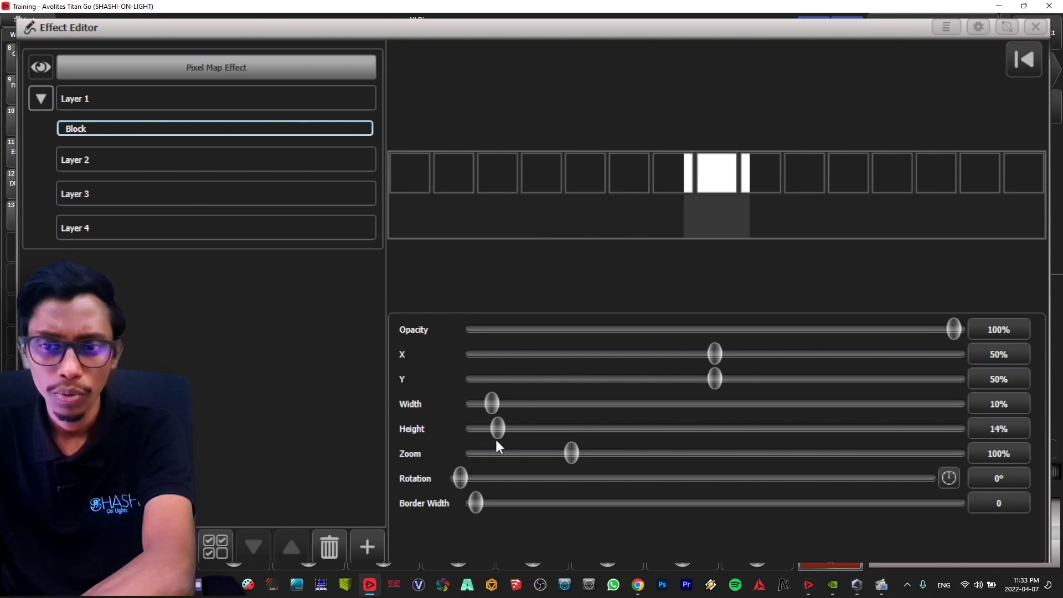
# Set the block height to 50% and move it to X 0%.
pyautogui.click(997, 431)
pyautogui.write('50')
pyautogui.press('Return')
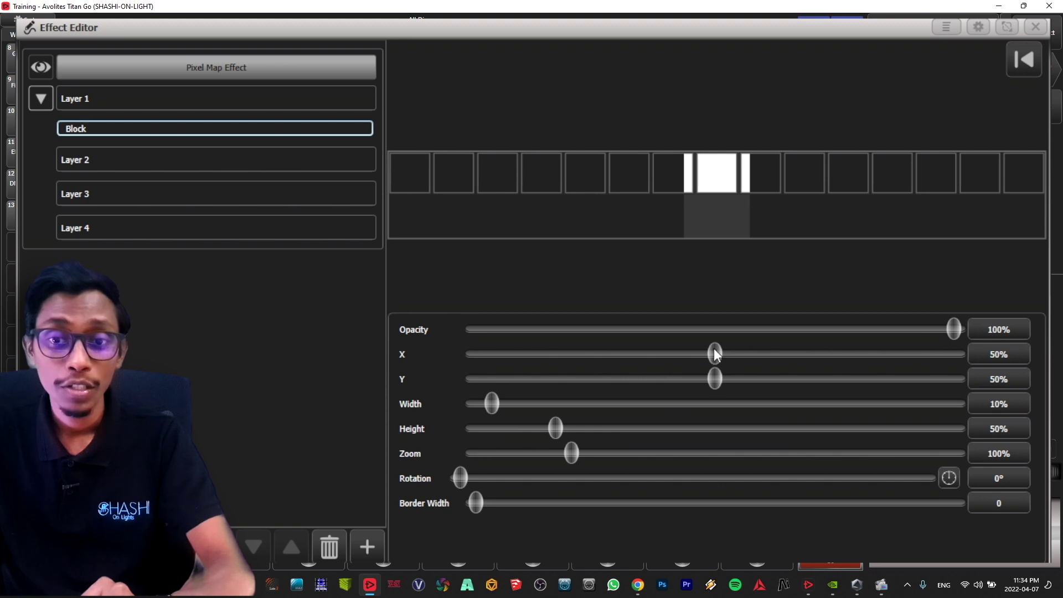
pyautogui.moveTo(713, 349); pyautogui.dragTo(689, 353)
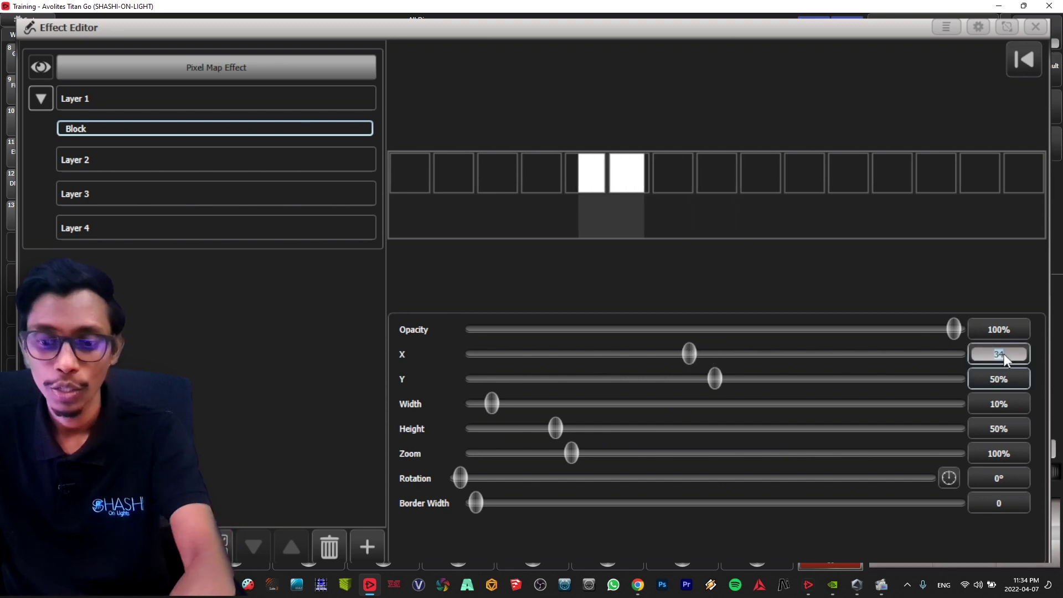
pyautogui.write('0')
pyautogui.press('Return')
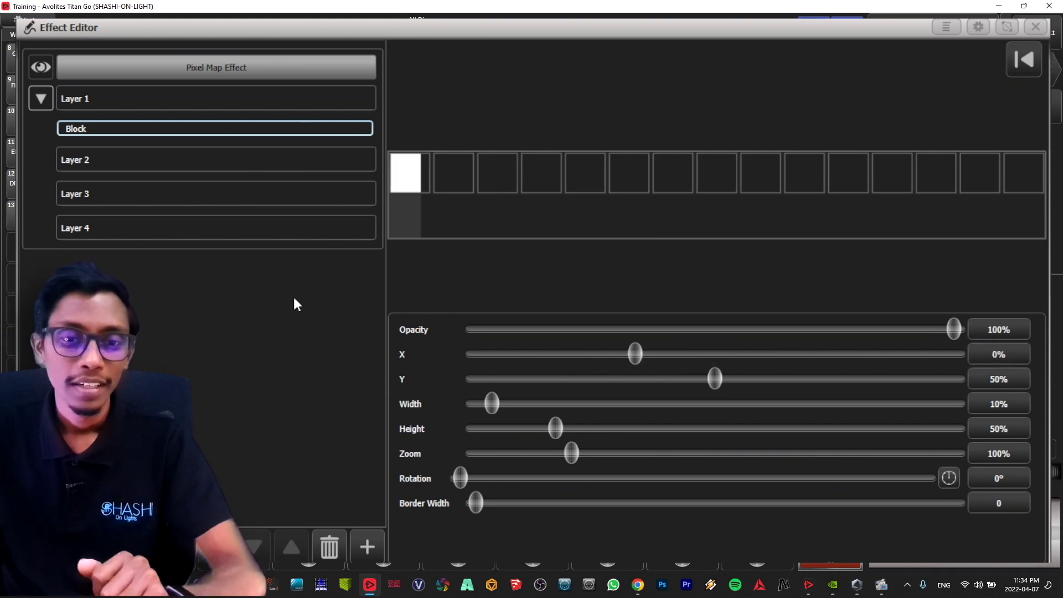
# Add a Block element to Layer 2 of the effect.
pyautogui.click(178, 161)
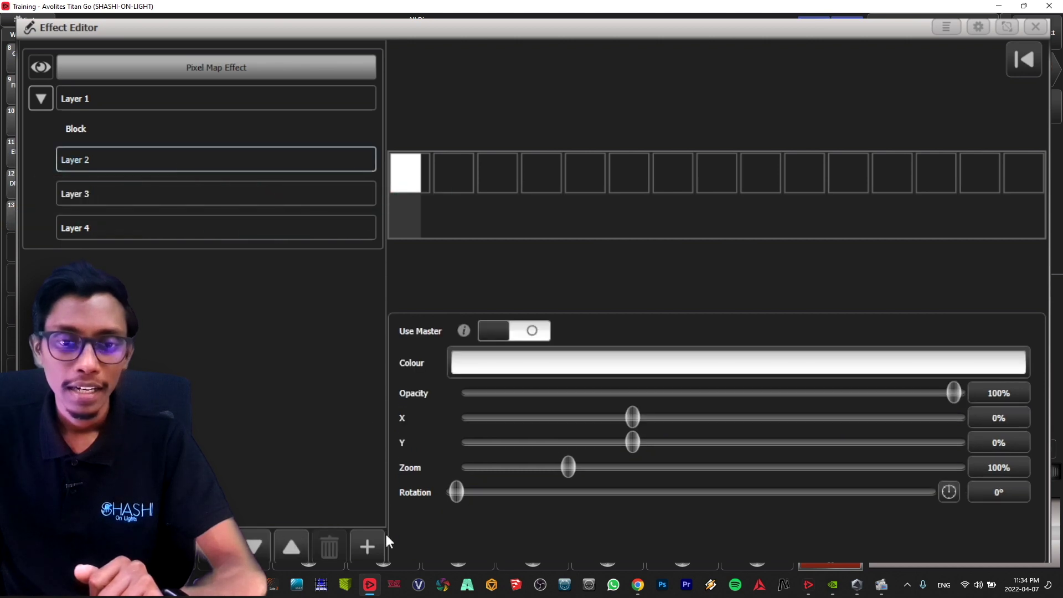
pyautogui.click(370, 552)
pyautogui.click(413, 116)
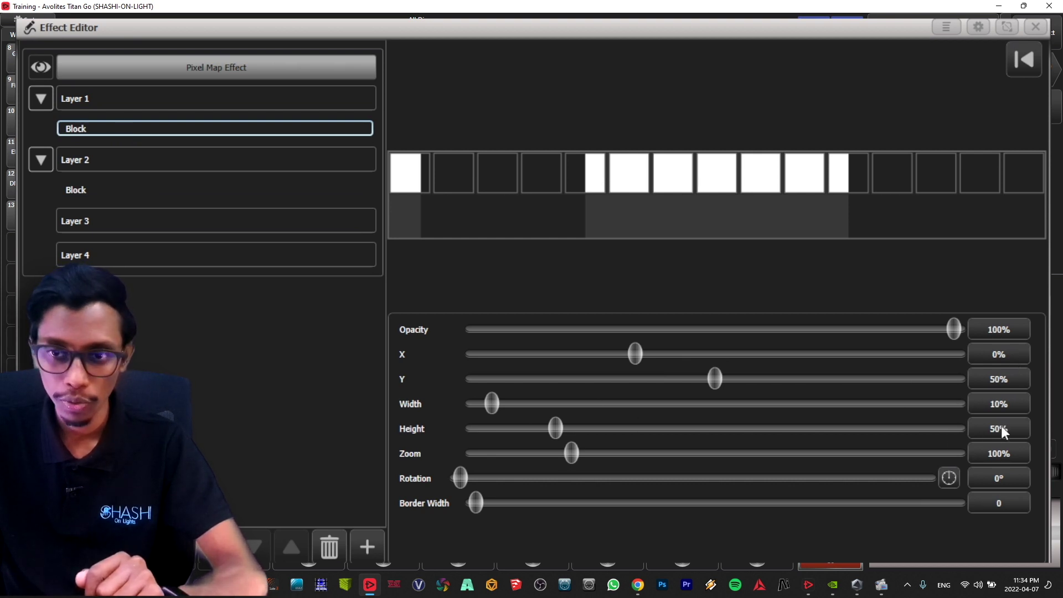
# Give Layer 2's block width 10%, height 50% and X position 100%.
pyautogui.click(97, 187)
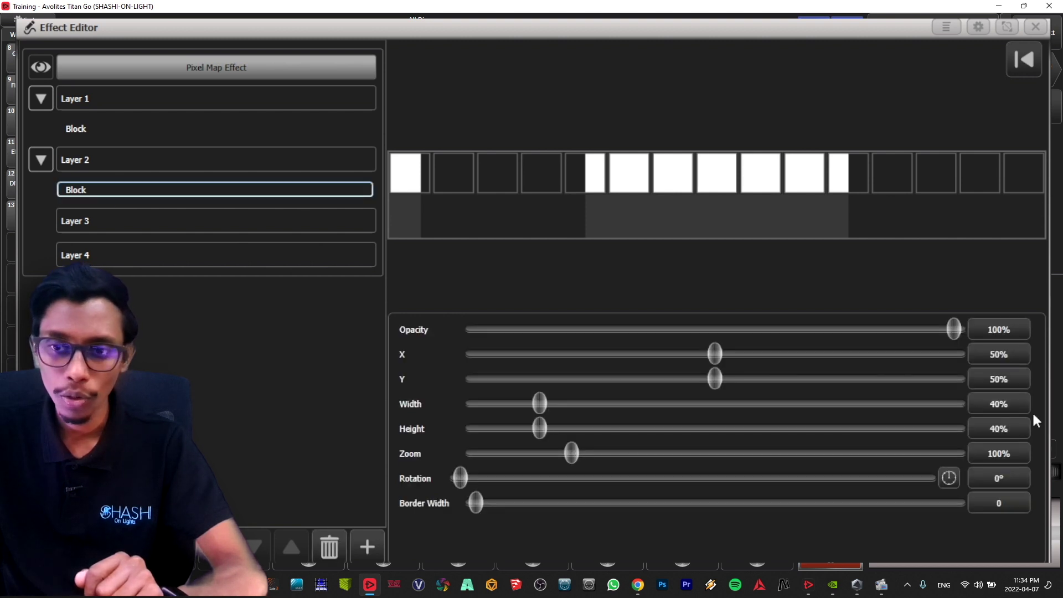
pyautogui.click(994, 397)
pyautogui.write('10')
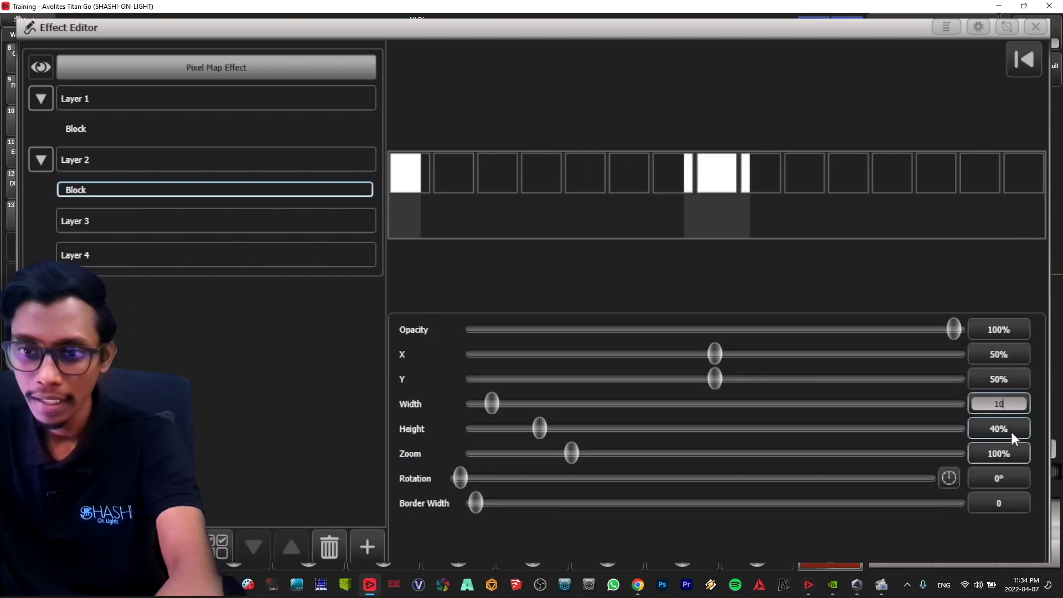
pyautogui.click(1012, 432)
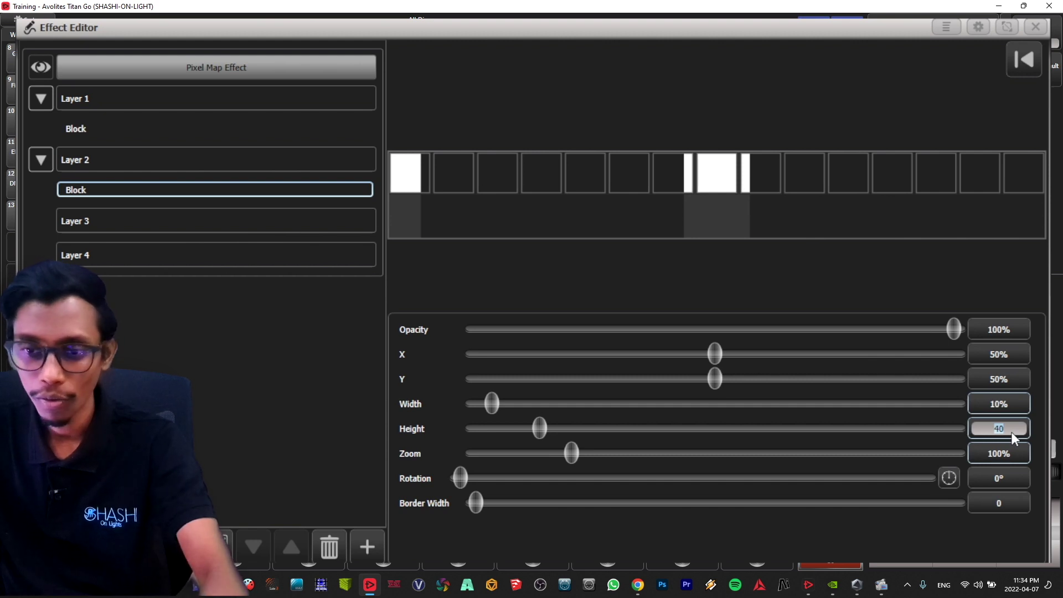
pyautogui.write('50')
pyautogui.press('Return')
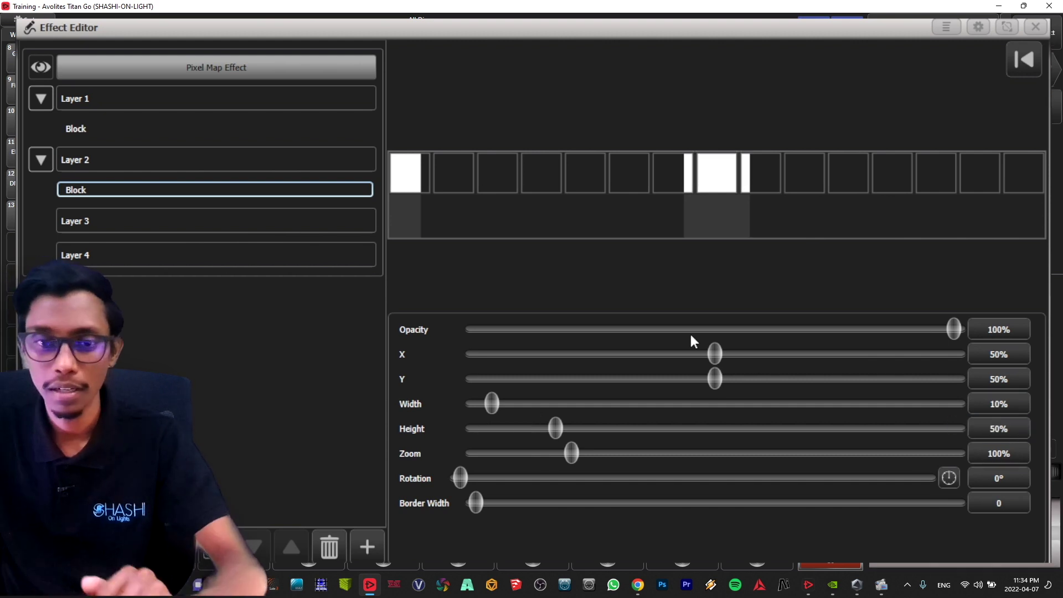
pyautogui.write('0')
pyautogui.press('Return')
pyautogui.click(1006, 359)
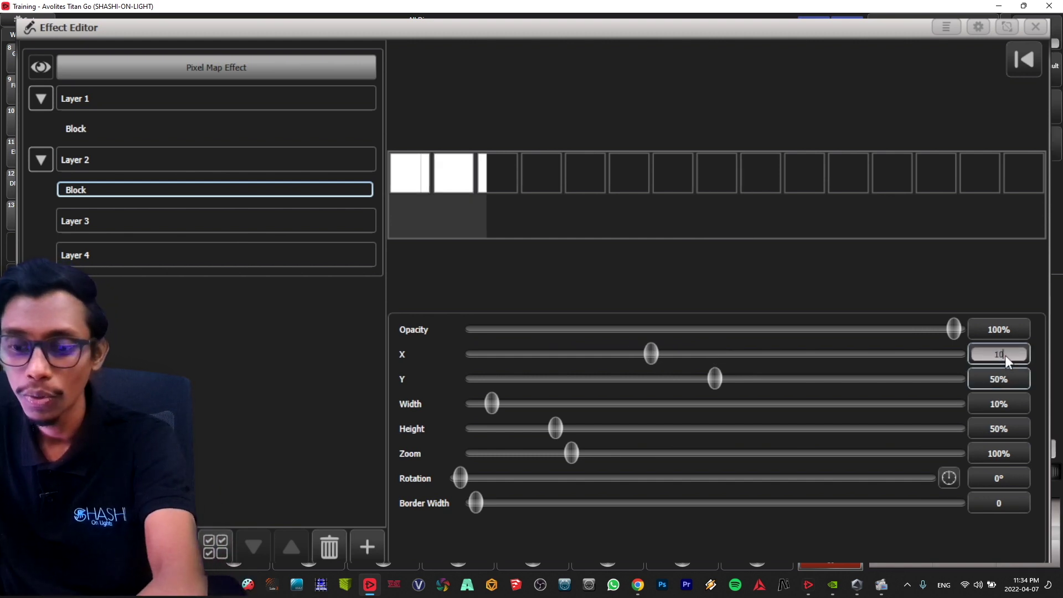
pyautogui.write('0')
pyautogui.press('Return')
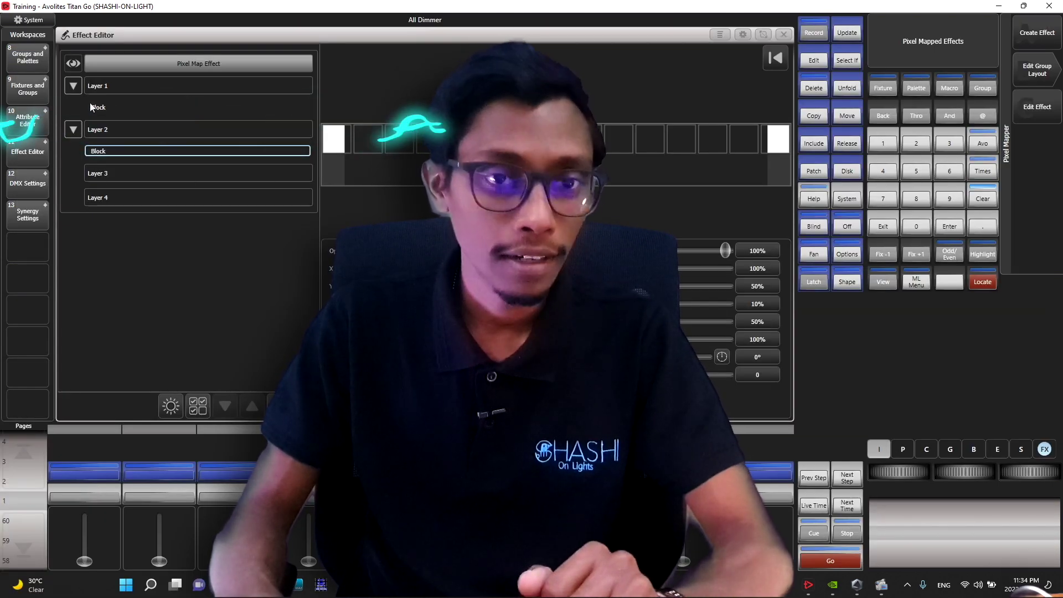
# Add a Linear Movement Animation to Layer 1's block with Spawn Rate 0.5.
pyautogui.click(92, 106)
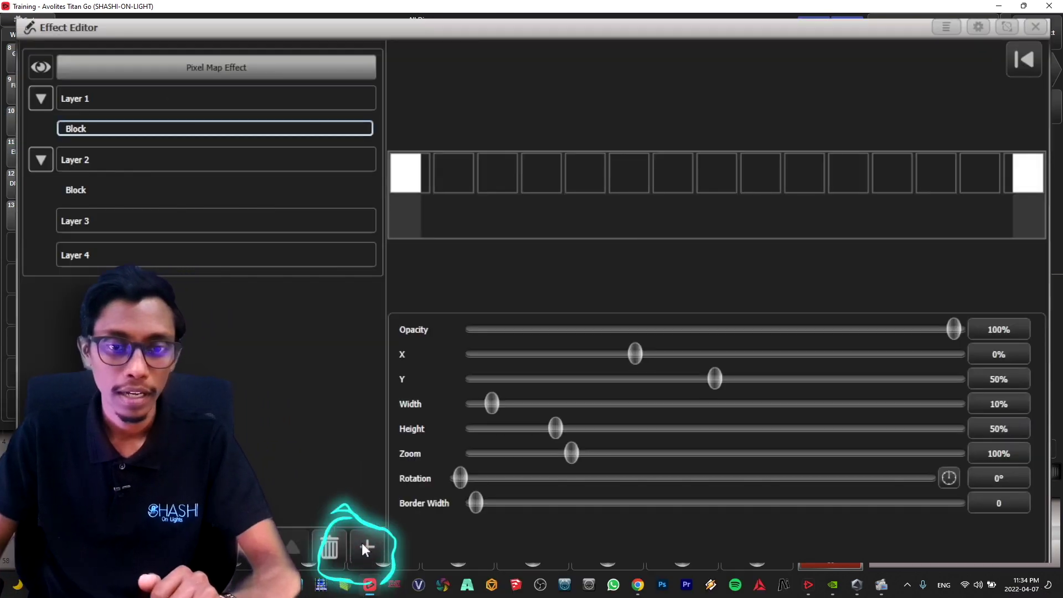
pyautogui.click(368, 549)
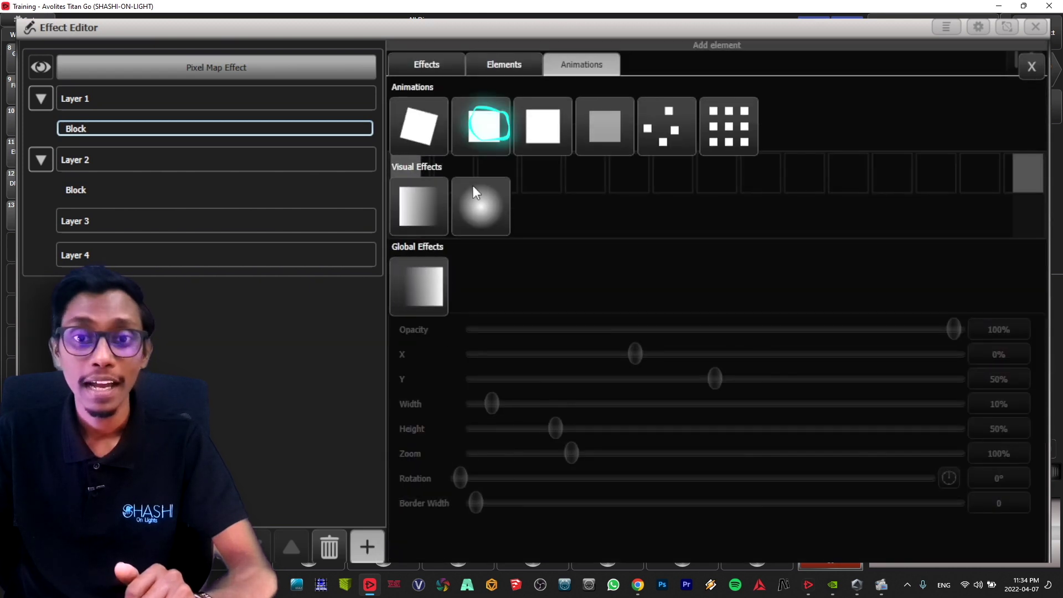
pyautogui.click(477, 134)
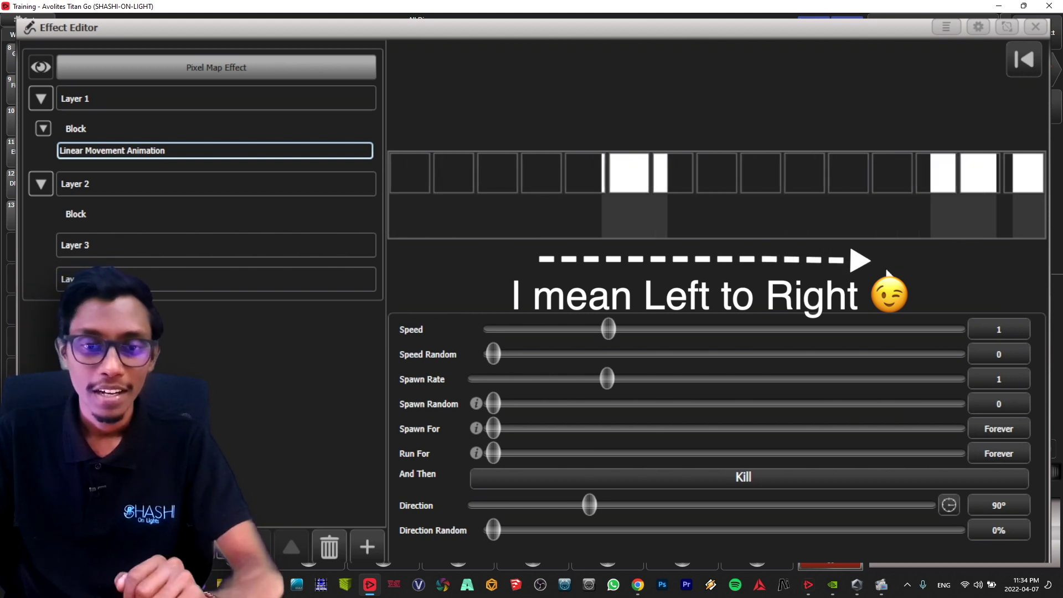
pyautogui.click(1000, 380)
pyautogui.write('0')
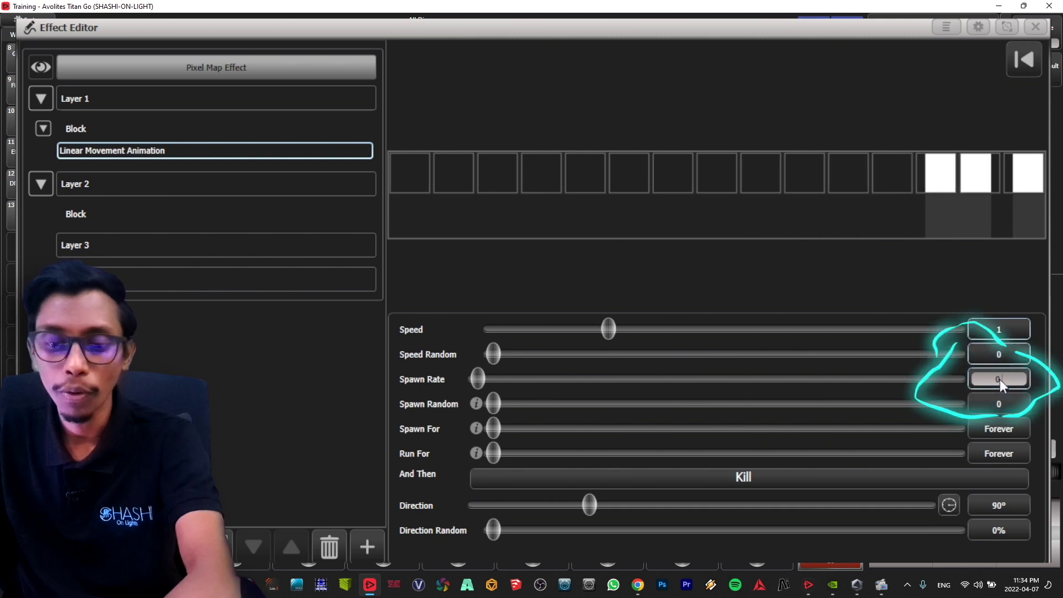
pyautogui.write('.5')
pyautogui.press('Return')
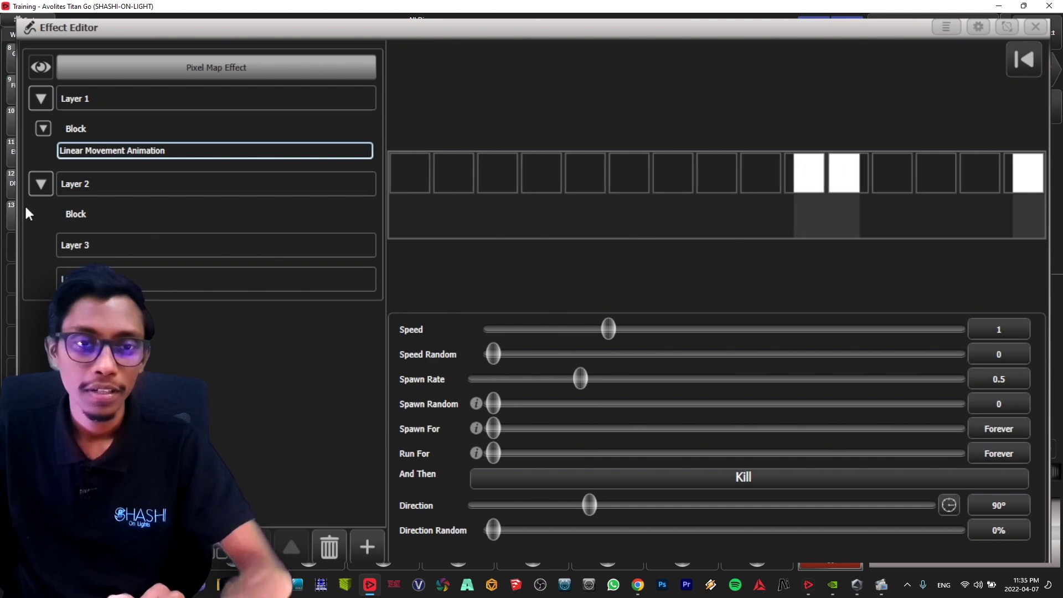
# Add a Linear Movement Animation to Layer 2's block with Spawn Rate 0.5.
pyautogui.click(80, 212)
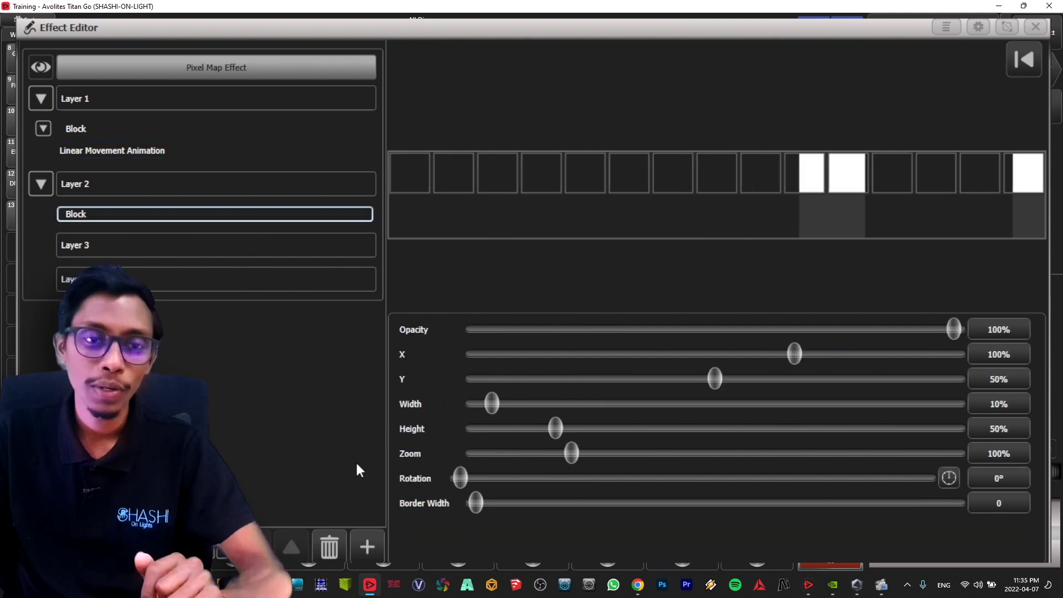
pyautogui.click(366, 546)
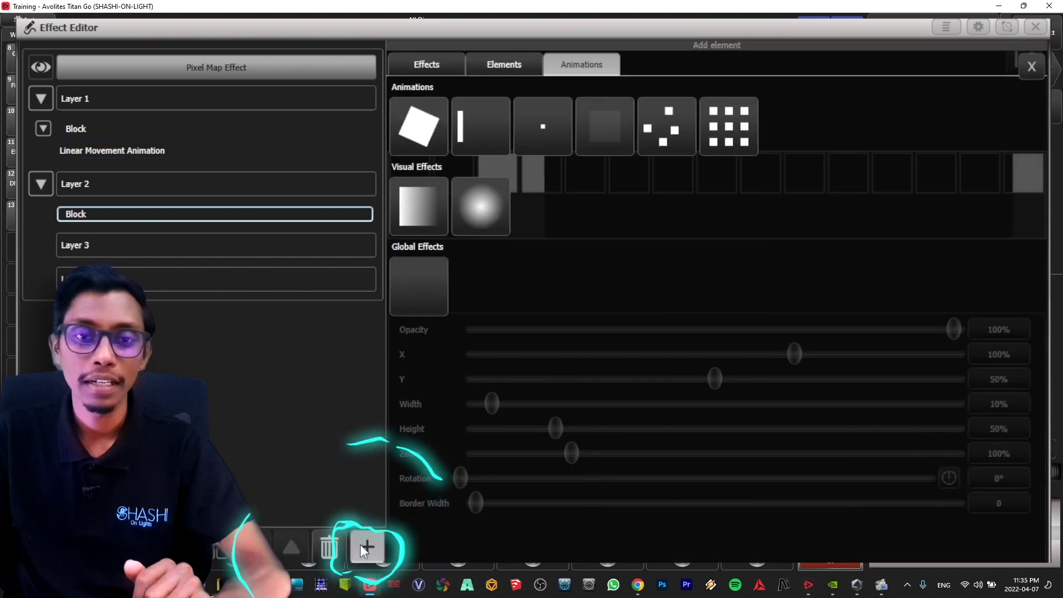
pyautogui.click(471, 133)
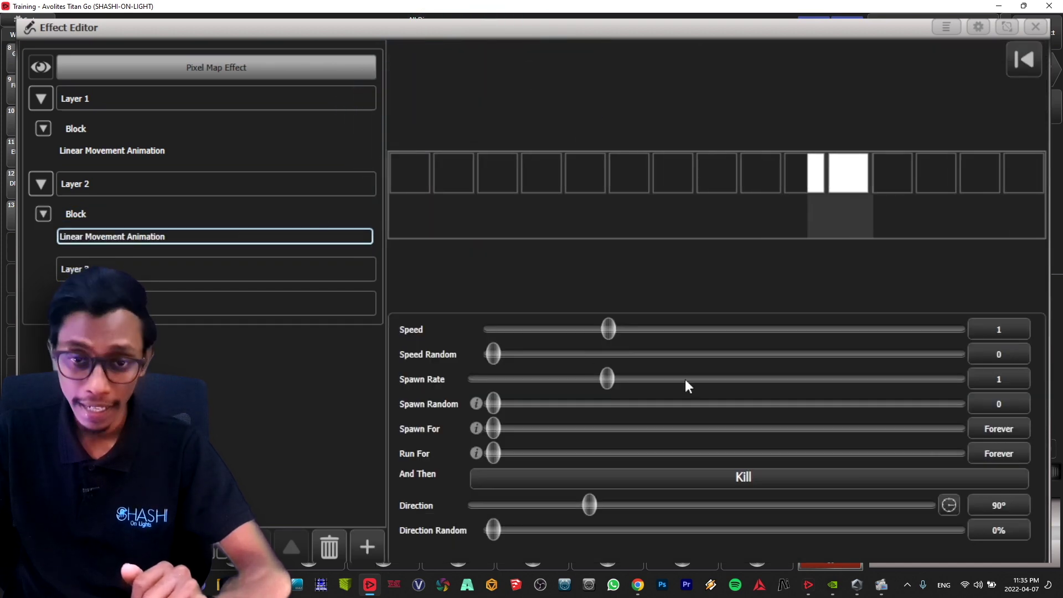
pyautogui.click(995, 380)
pyautogui.write('.5')
pyautogui.press('Return')
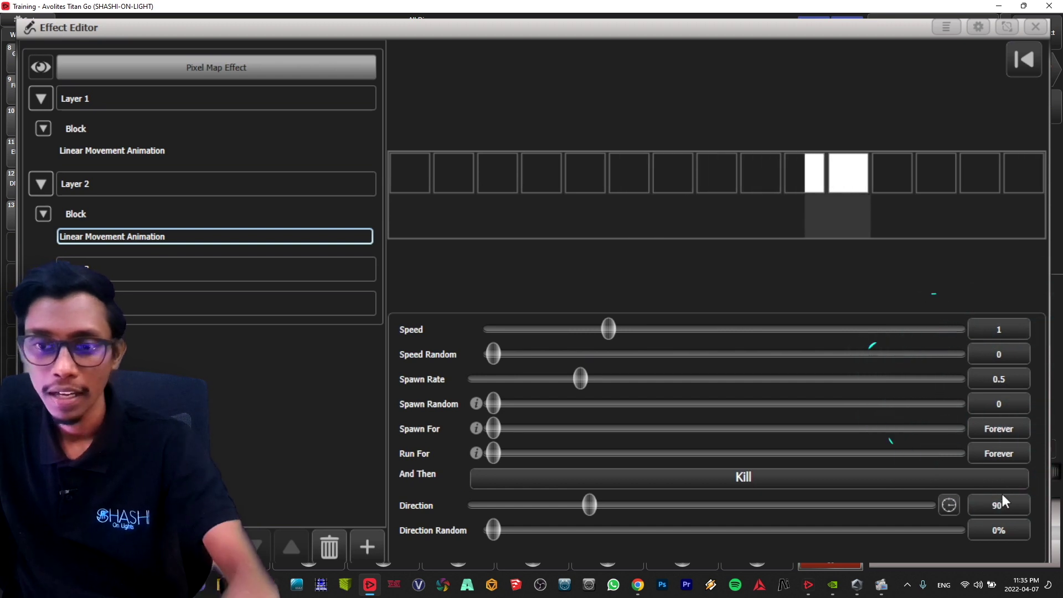
# Set Layer 2's movement Direction to 270° and synch both layers.
pyautogui.moveTo(999, 505); pyautogui.dragTo(888, 501)
pyautogui.click(1005, 507)
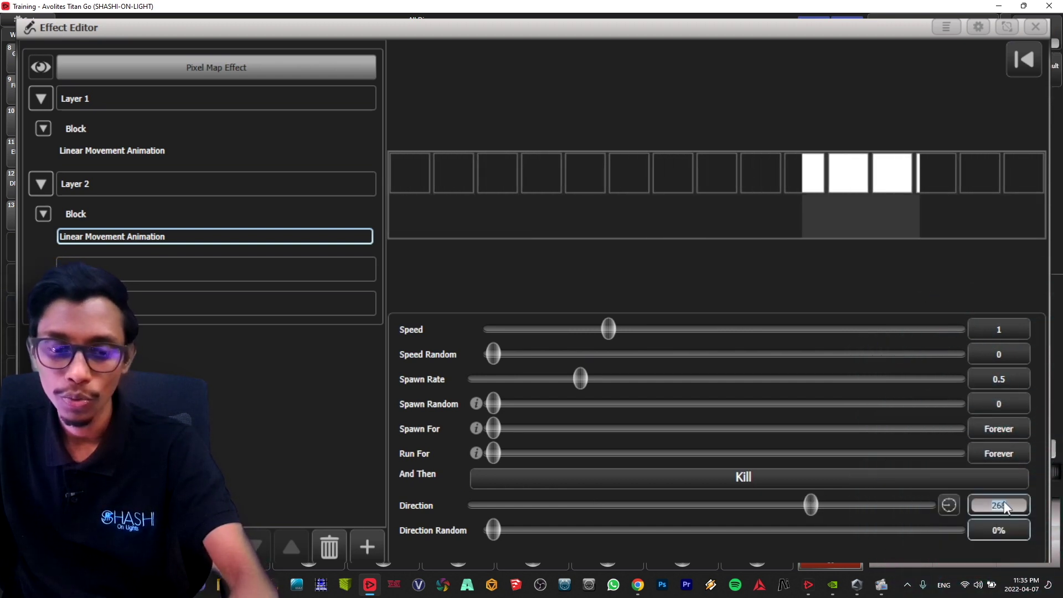
pyautogui.write('270')
pyautogui.press('Return')
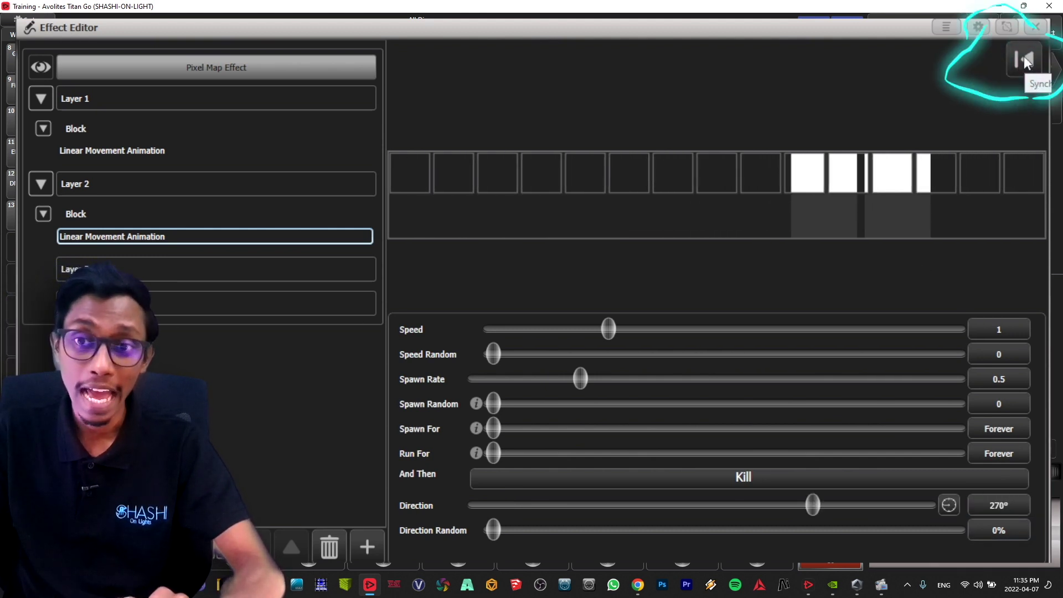
pyautogui.click(1022, 64)
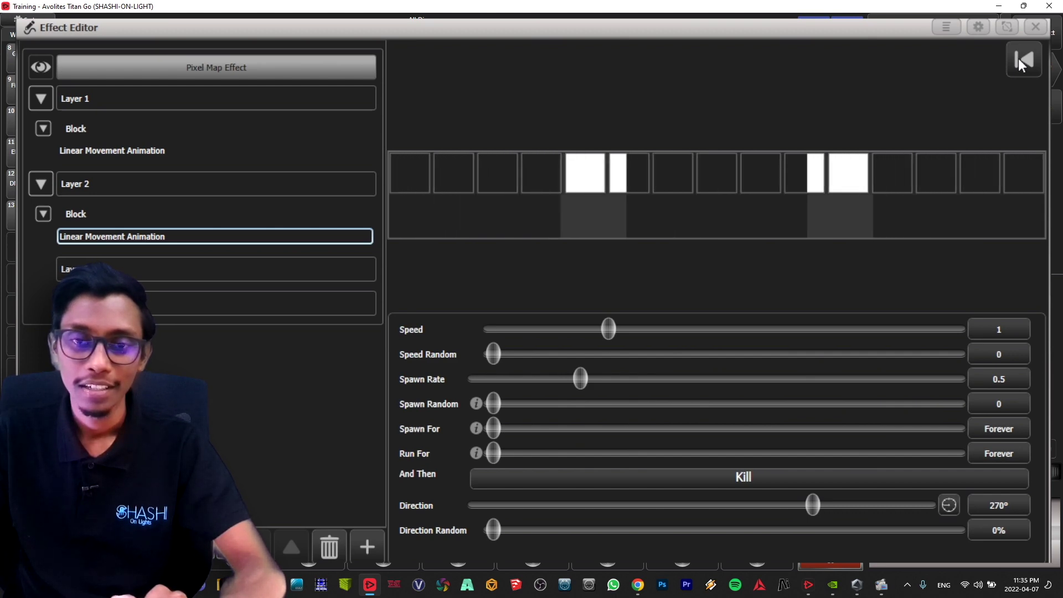
# Shrink the Effect Editor and record the effect as Cue 1 on playback 1 in Channel mode.
pyautogui.click(1006, 27)
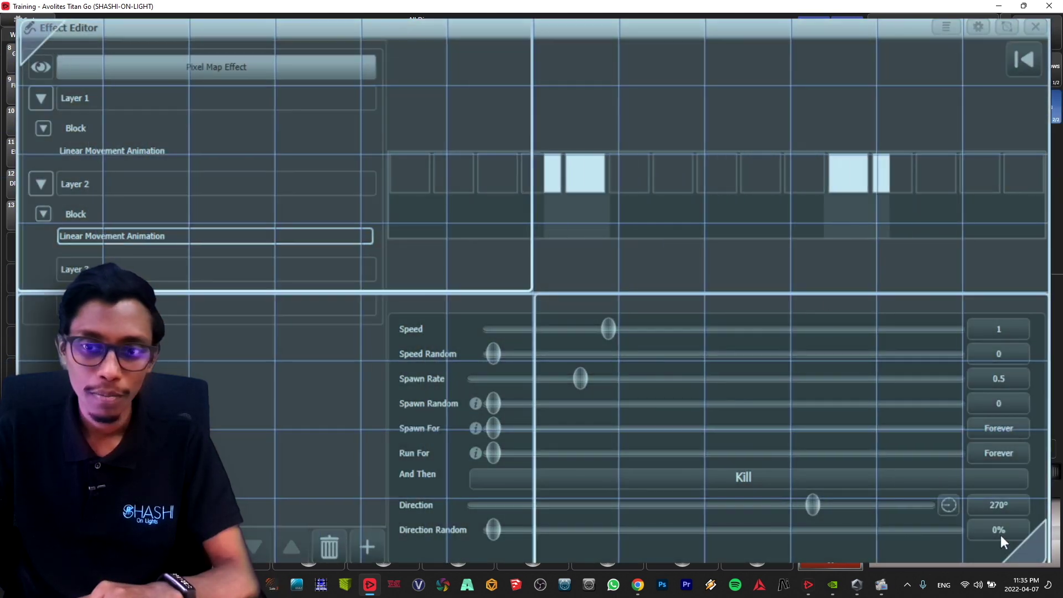
pyautogui.moveTo(1007, 544)
pyautogui.mouseDown()
pyautogui.moveTo(1024, 321)
pyautogui.moveTo(1010, 264)
pyautogui.mouseUp()
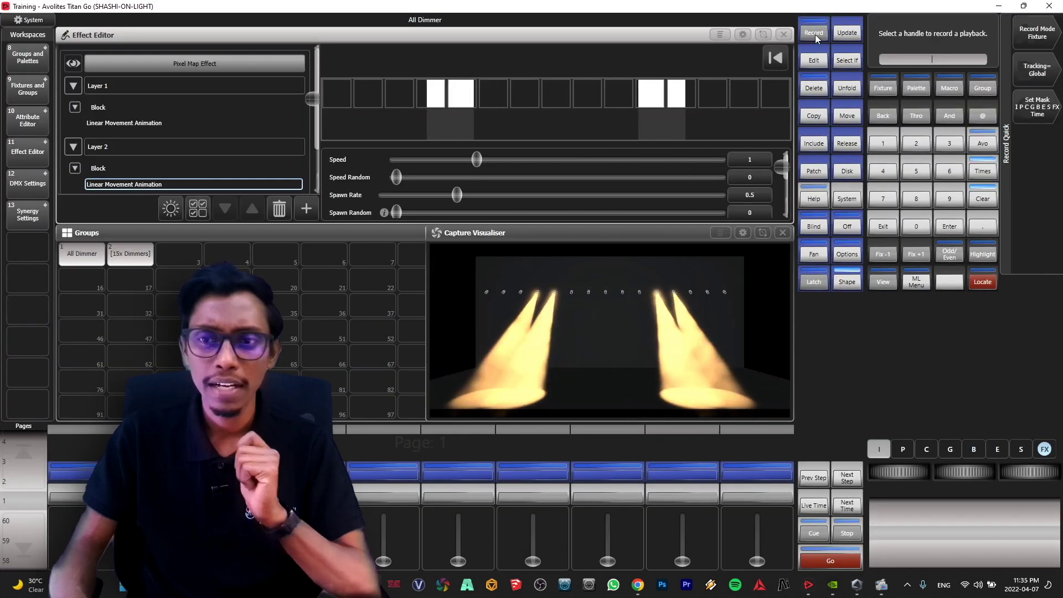
pyautogui.click(1044, 39)
pyautogui.click(1045, 41)
pyautogui.click(78, 474)
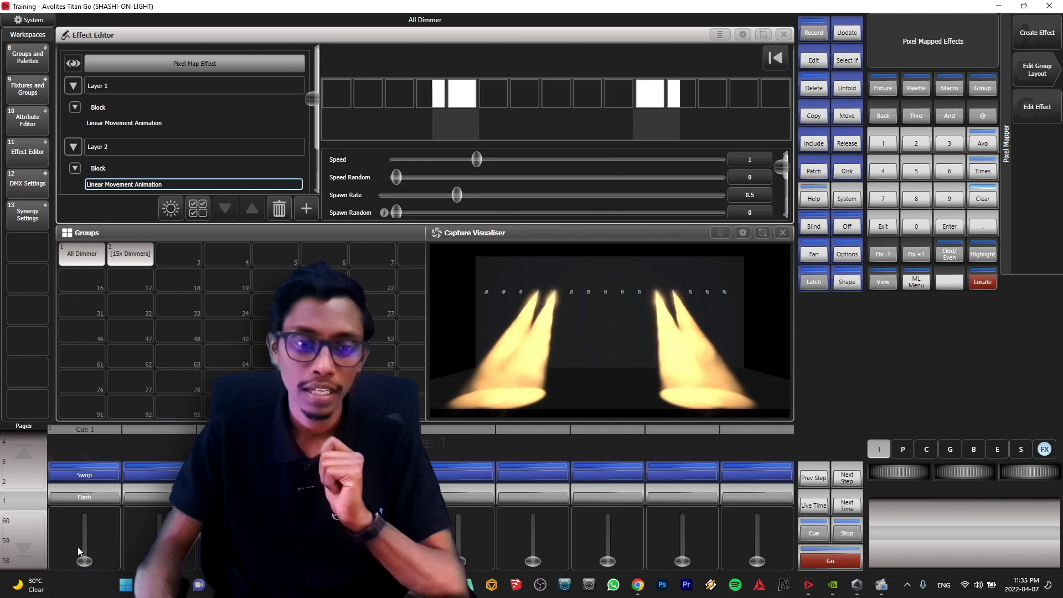
# Raise playback 1 to full and clear the programmer.
pyautogui.moveTo(80, 557); pyautogui.dragTo(75, 470)
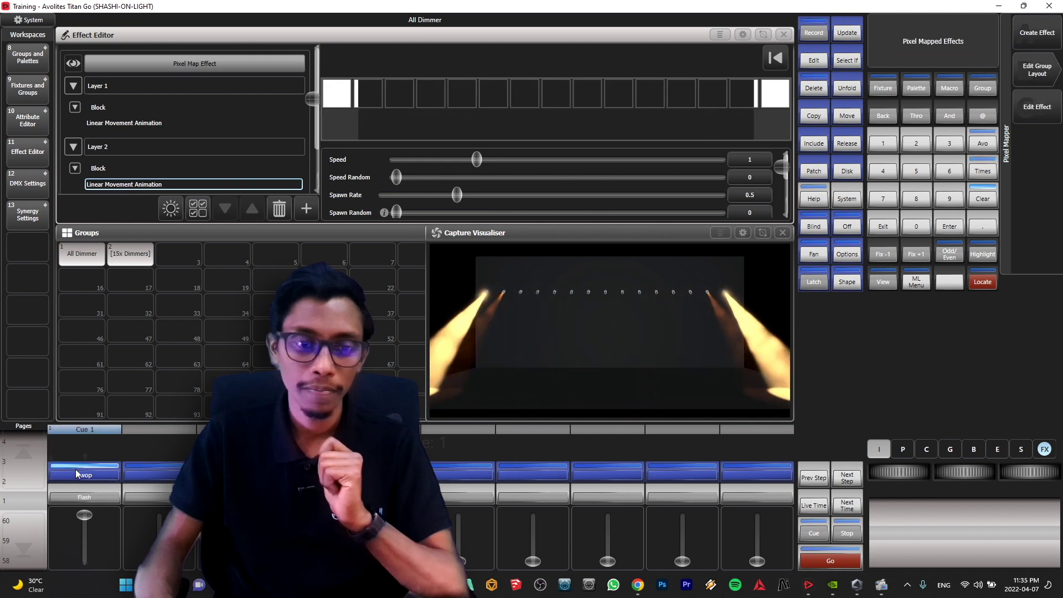
pyautogui.click(978, 200)
pyautogui.click(885, 226)
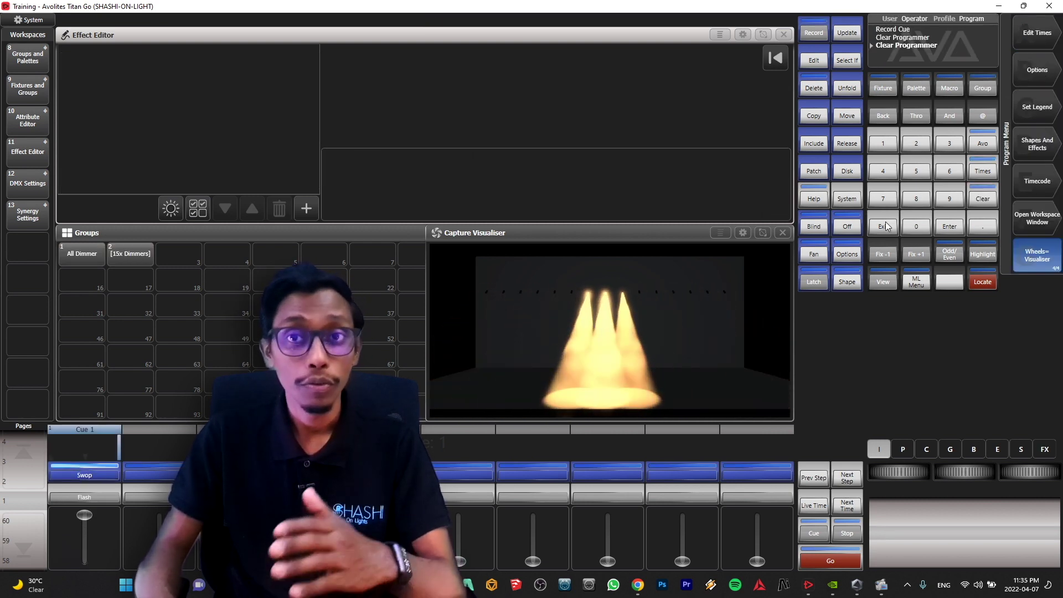
# Include Cue 1 from playback 1 and set Layer 1's block width to 5%.
pyautogui.click(821, 146)
pyautogui.click(78, 474)
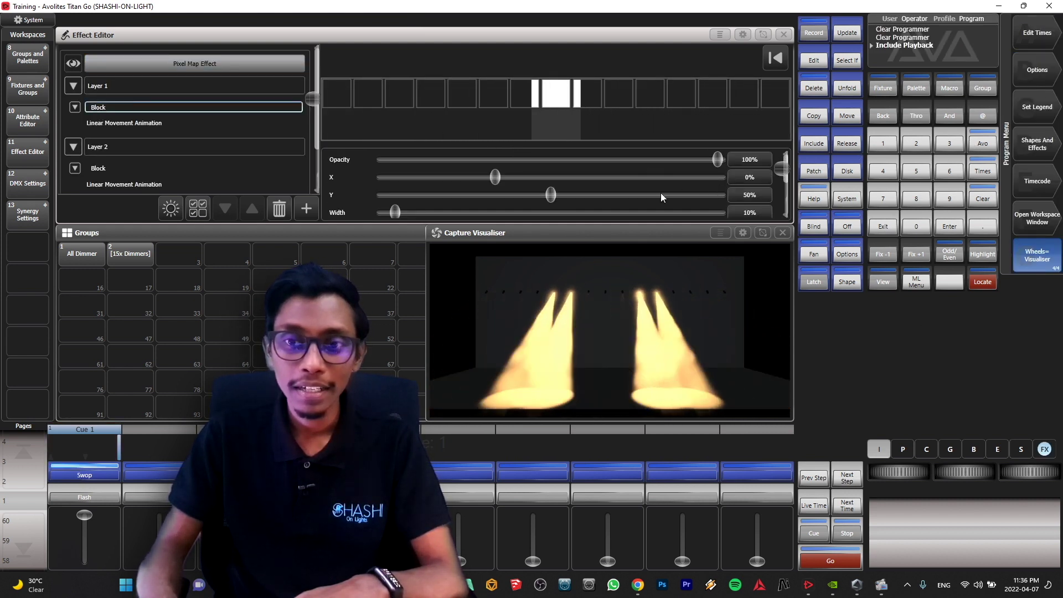
pyautogui.scroll(-1, 540, 199)
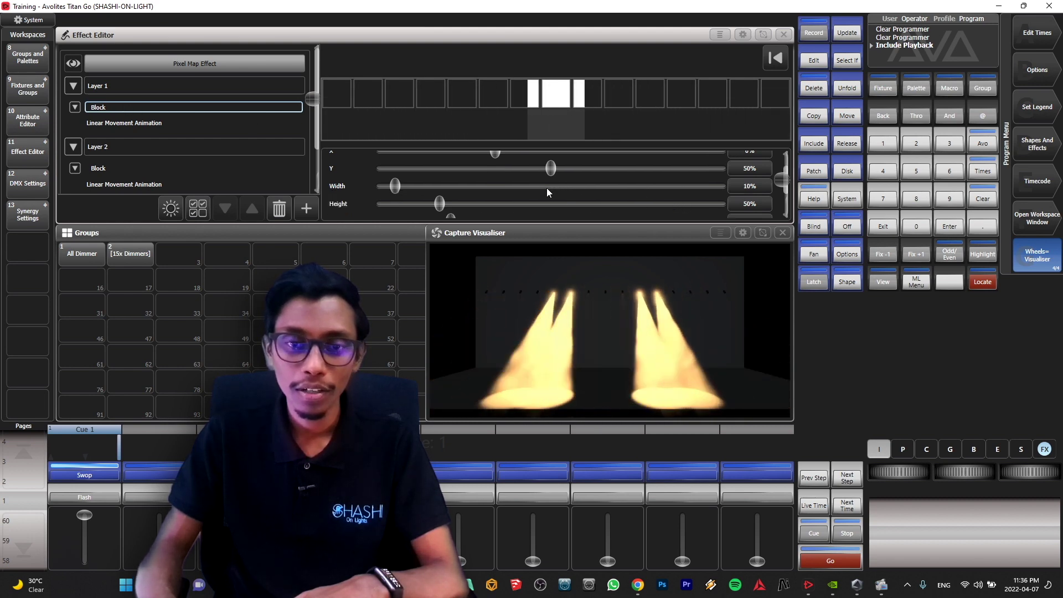
pyautogui.scroll(1, 546, 189)
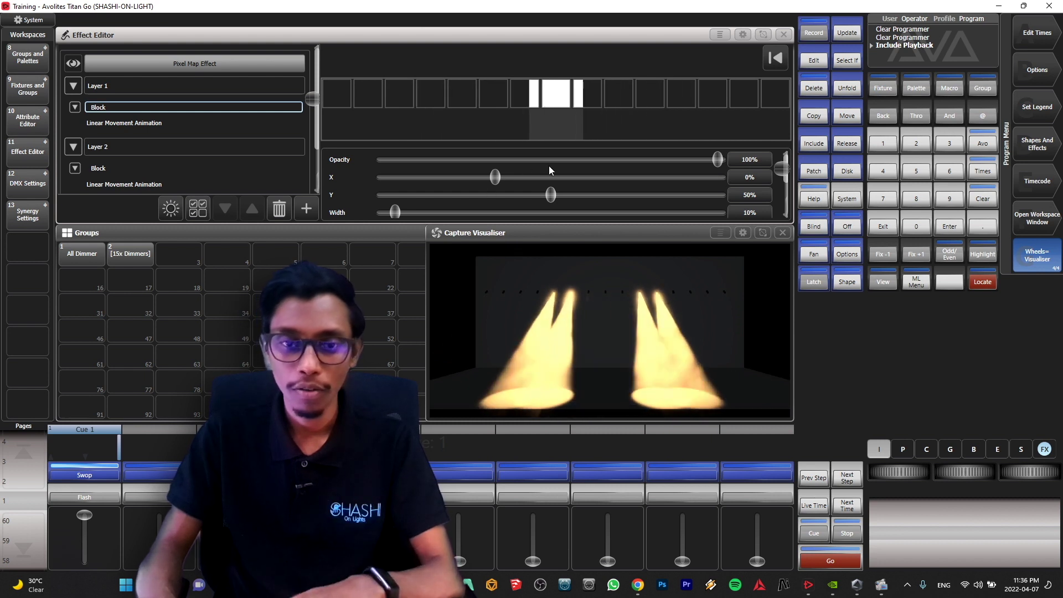
pyautogui.scroll(-1, 373, 197)
pyautogui.moveTo(390, 188); pyautogui.dragTo(386, 188)
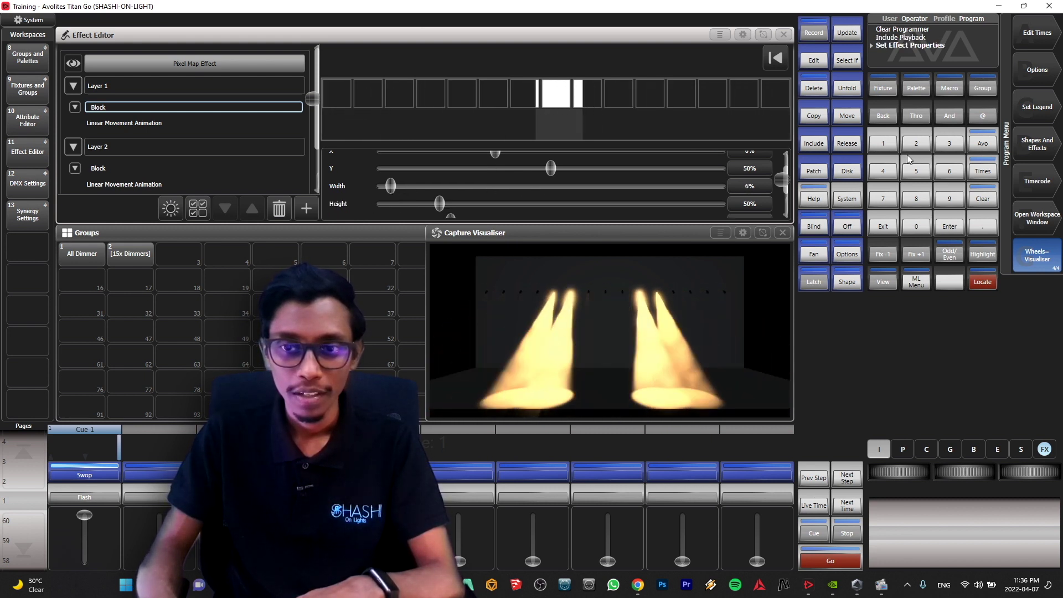
pyautogui.click(760, 186)
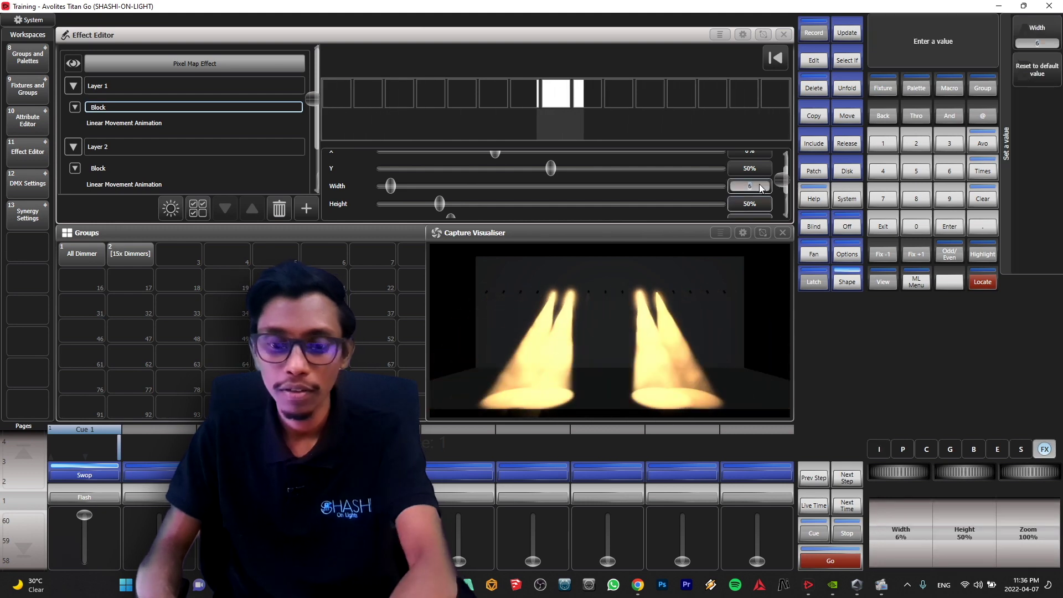
pyautogui.write('5')
pyautogui.press('Return')
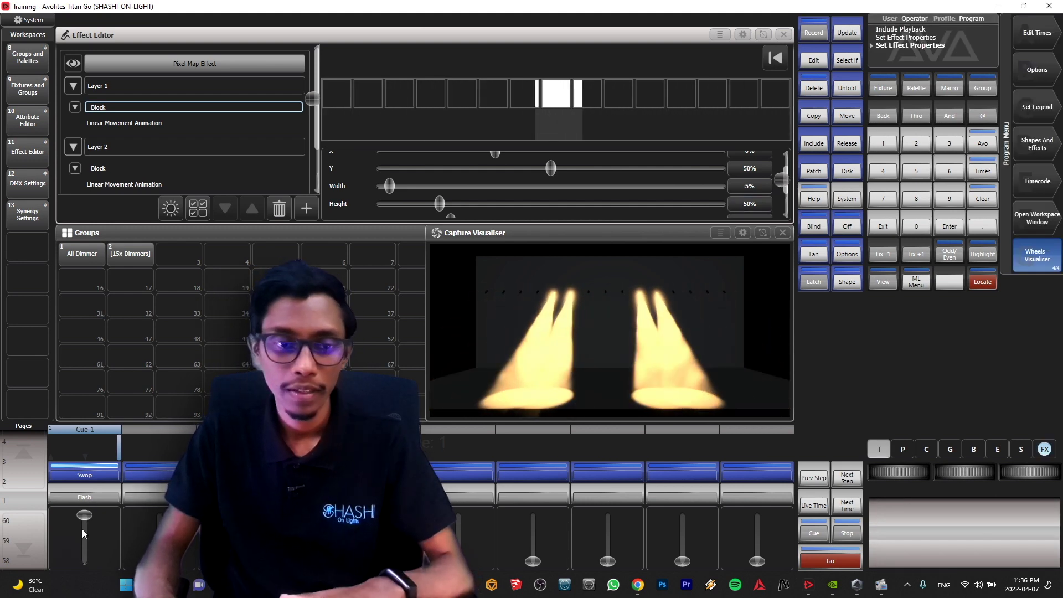
# Set Layer 2's block width to 5%.
pyautogui.scroll(-1, 553, 188)
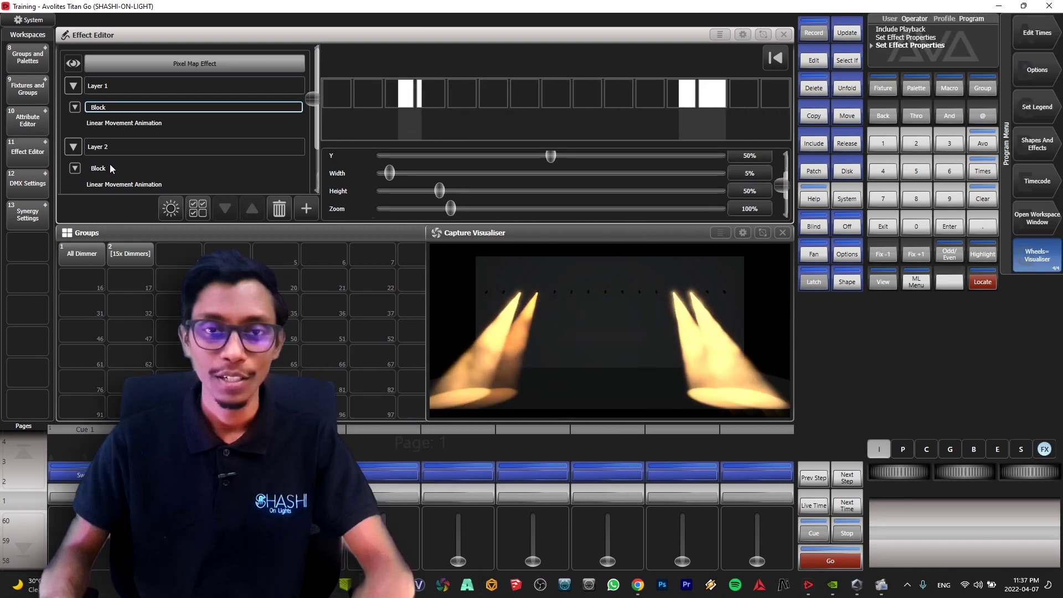
pyautogui.click(109, 168)
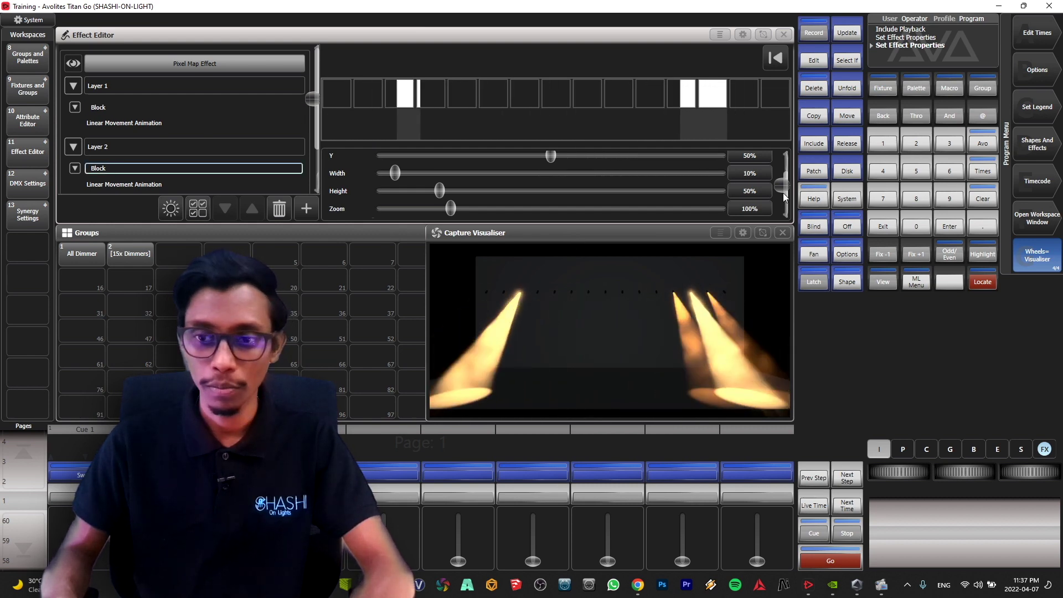
pyautogui.click(749, 173)
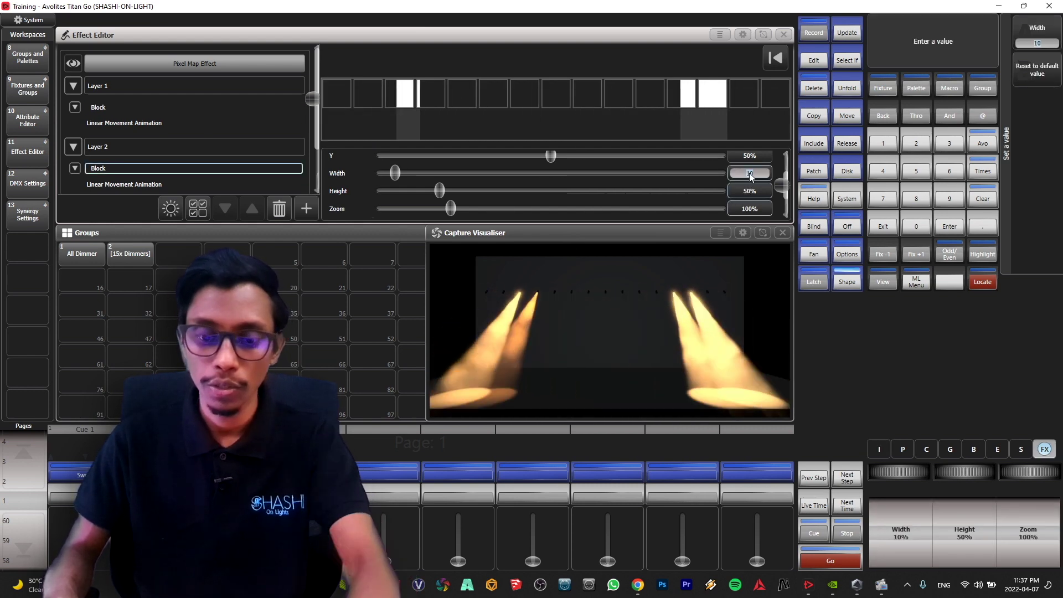
pyautogui.write('5')
pyautogui.press('Return')
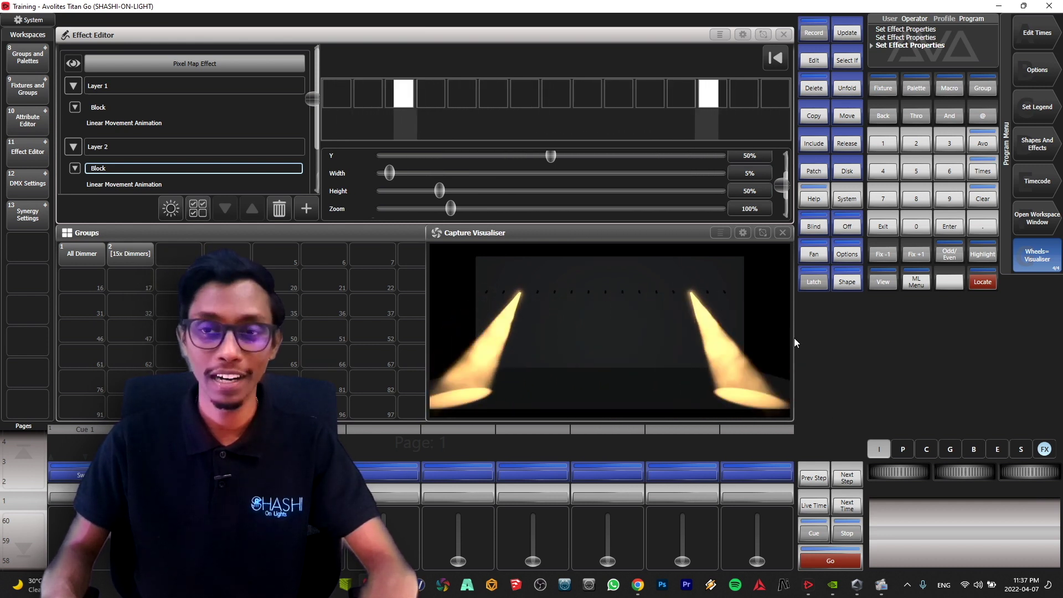
# Merge the edited effect into Cue 1 and clear the programmer.
pyautogui.click(819, 34)
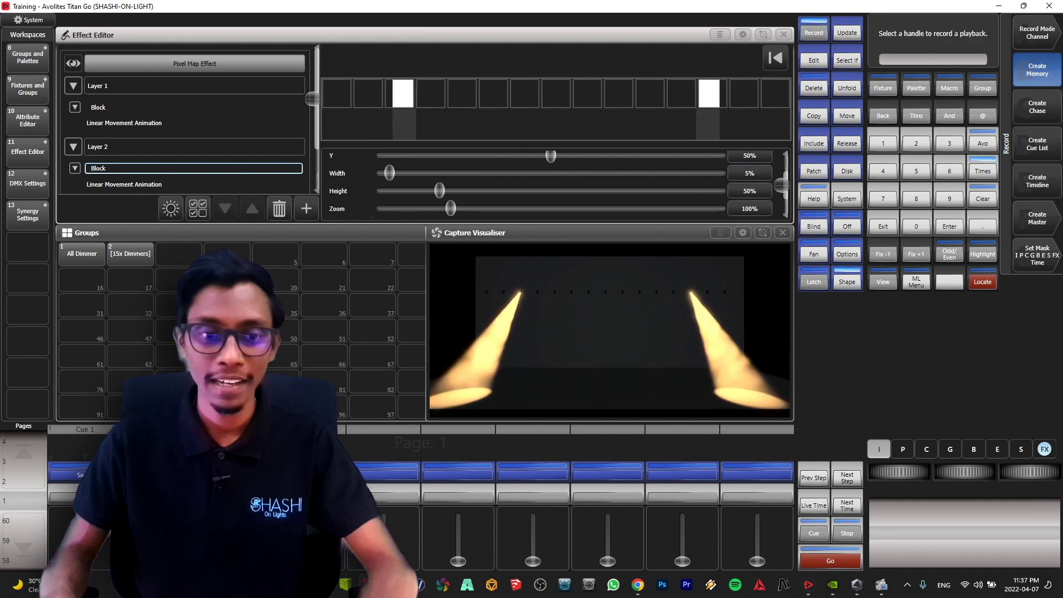
pyautogui.click(1037, 107)
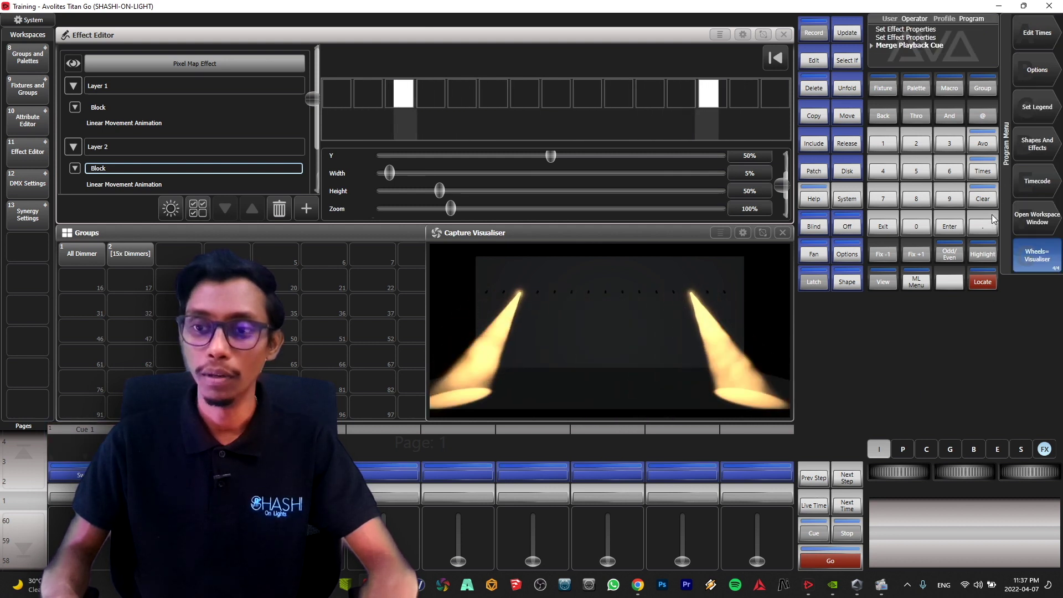
pyautogui.click(983, 199)
pyautogui.click(983, 199)
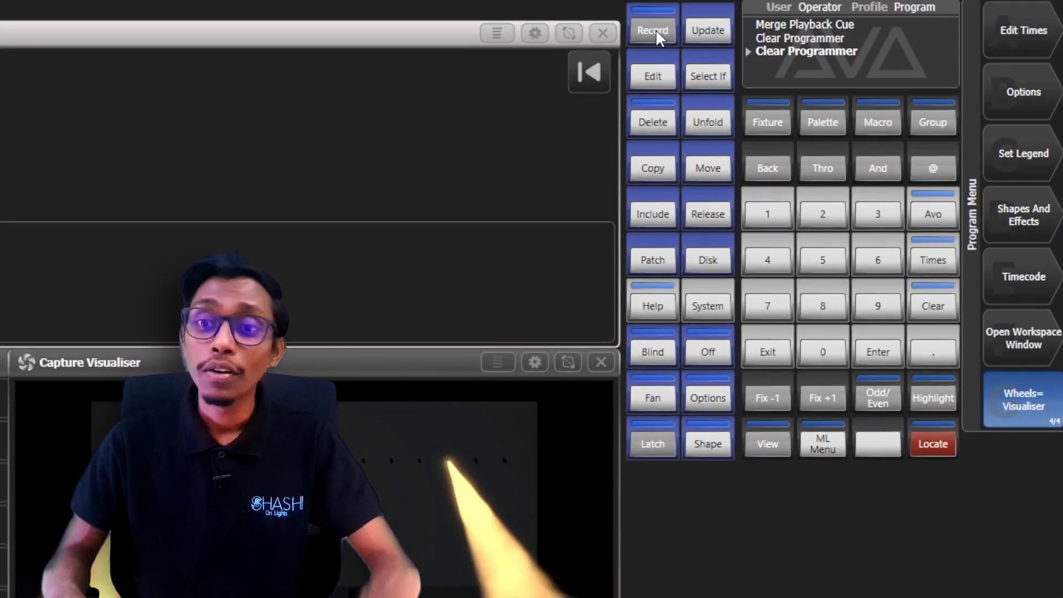
# Create BPM Master 1 via Record > Create Master > BPM.
pyautogui.click(656, 29)
pyautogui.click(1033, 339)
pyautogui.click(1024, 152)
pyautogui.click(1041, 50)
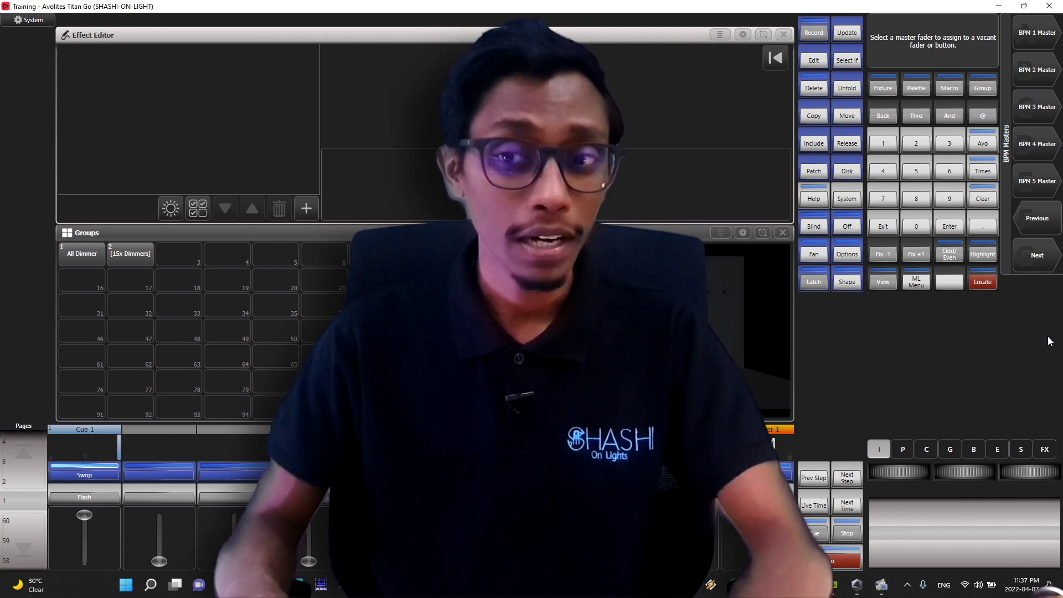
# Put BPM Master 1 on a free fader and set Cue 1's effect Speed Source to BPM Master 1.
pyautogui.click(884, 226)
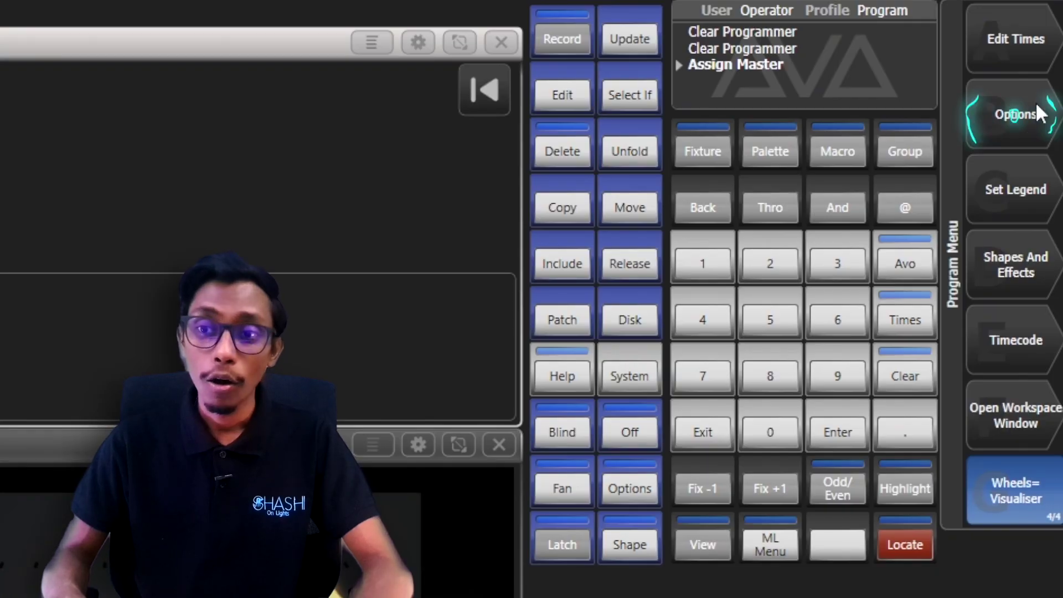
pyautogui.click(1037, 108)
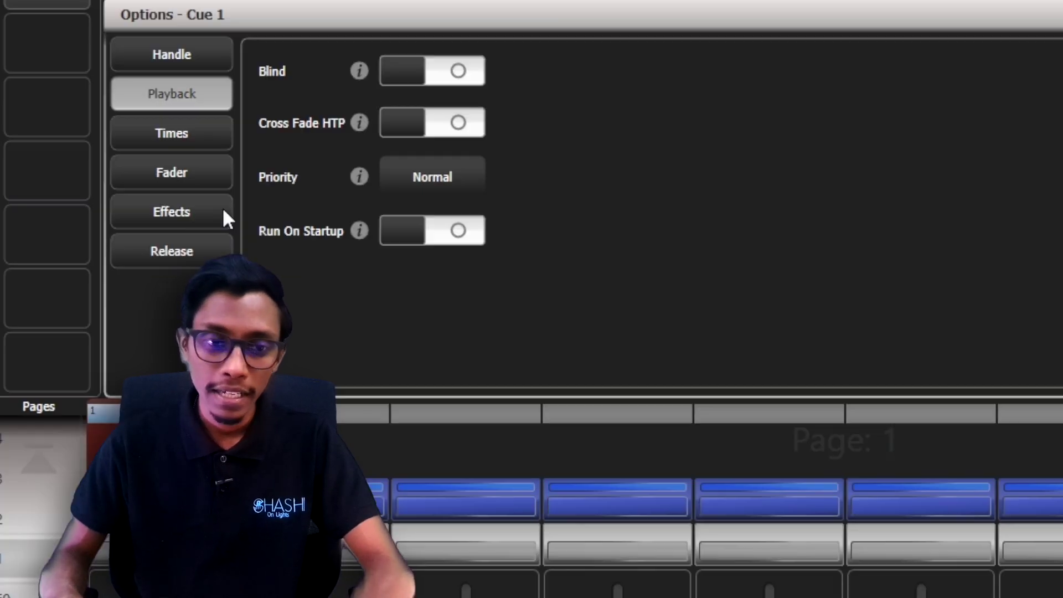
pyautogui.click(225, 216)
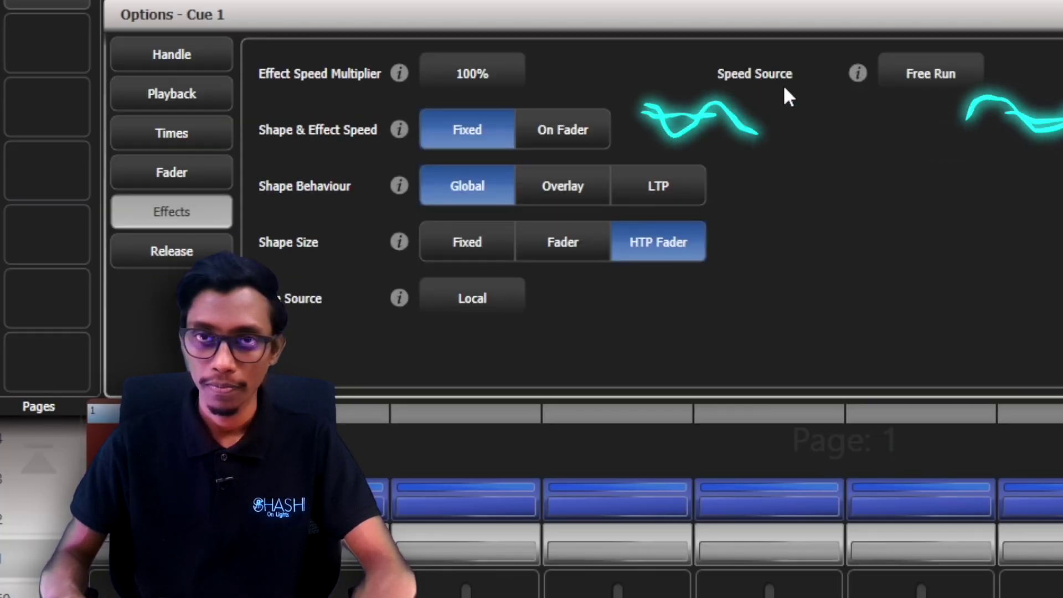
pyautogui.click(928, 76)
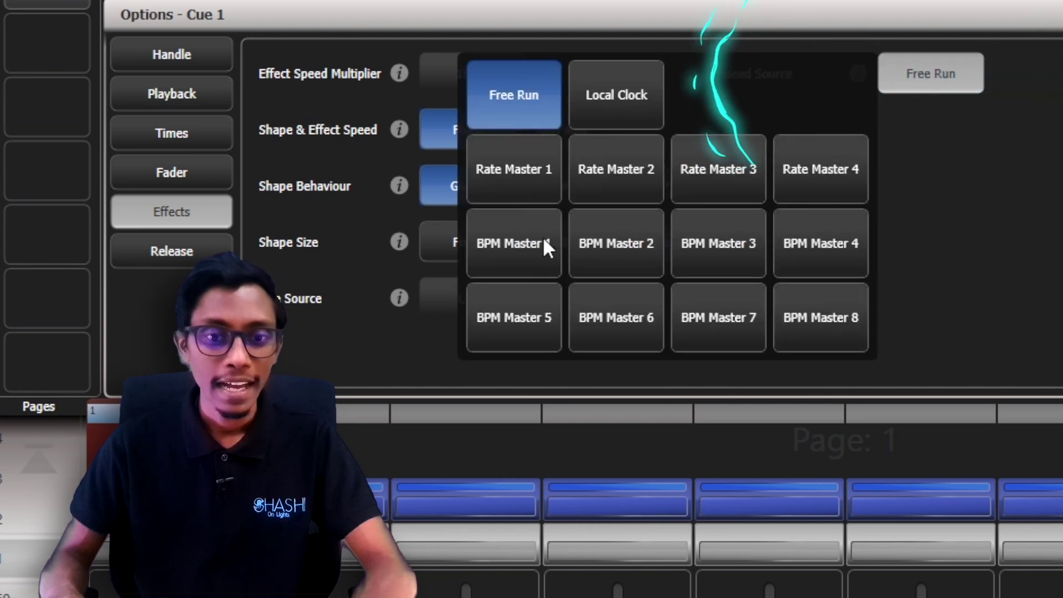
pyautogui.click(533, 262)
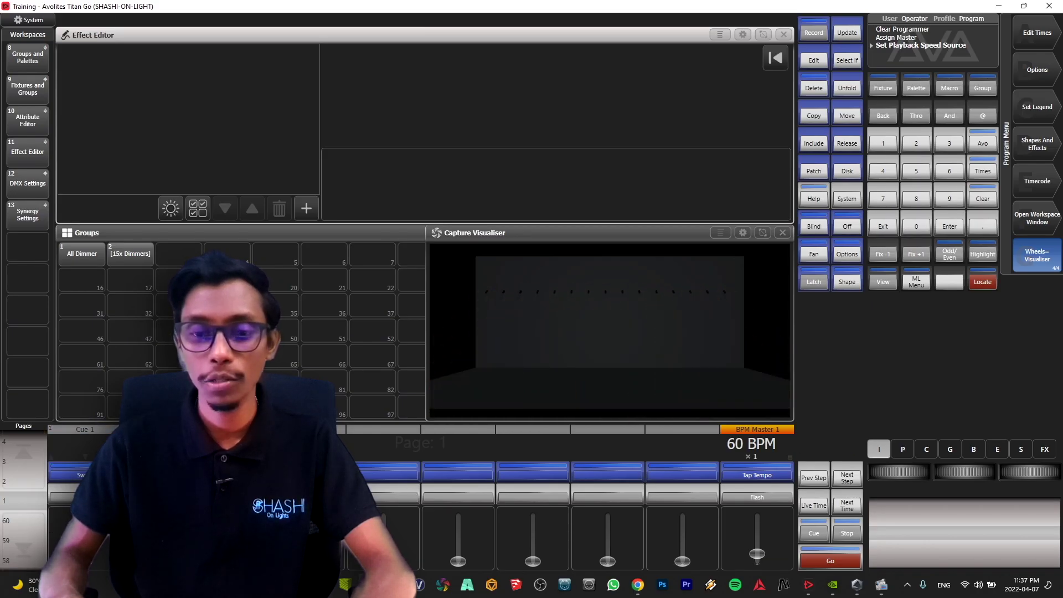
# Tap a faster beat on BPM Master 1 until its tempo settles at about 133 BPM.
pyautogui.click(759, 468)
pyautogui.click(758, 468)
pyautogui.click(759, 469)
pyautogui.click(759, 469)
pyautogui.click(758, 470)
pyautogui.click(759, 470)
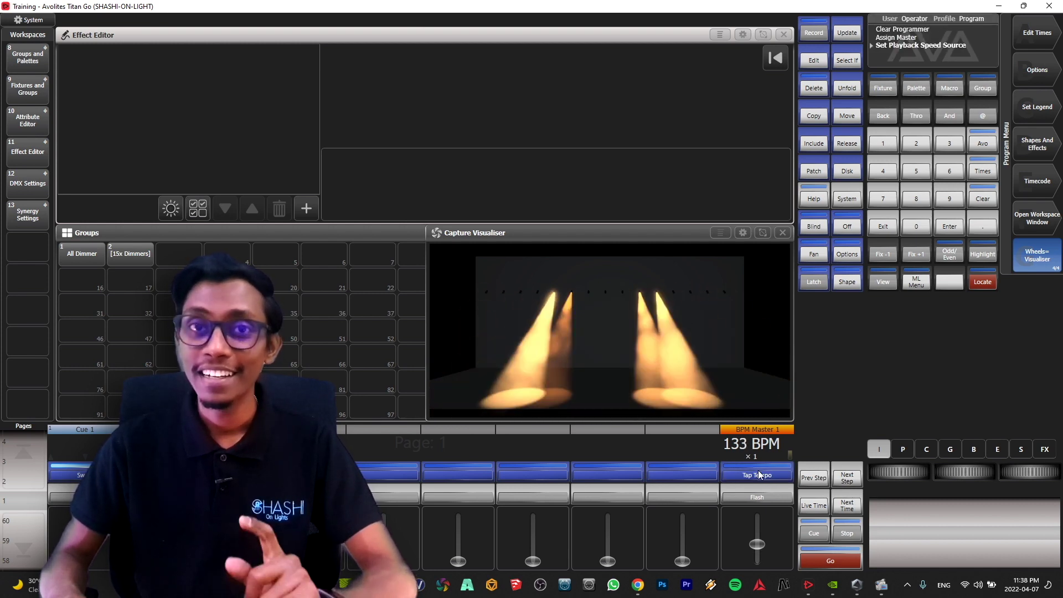